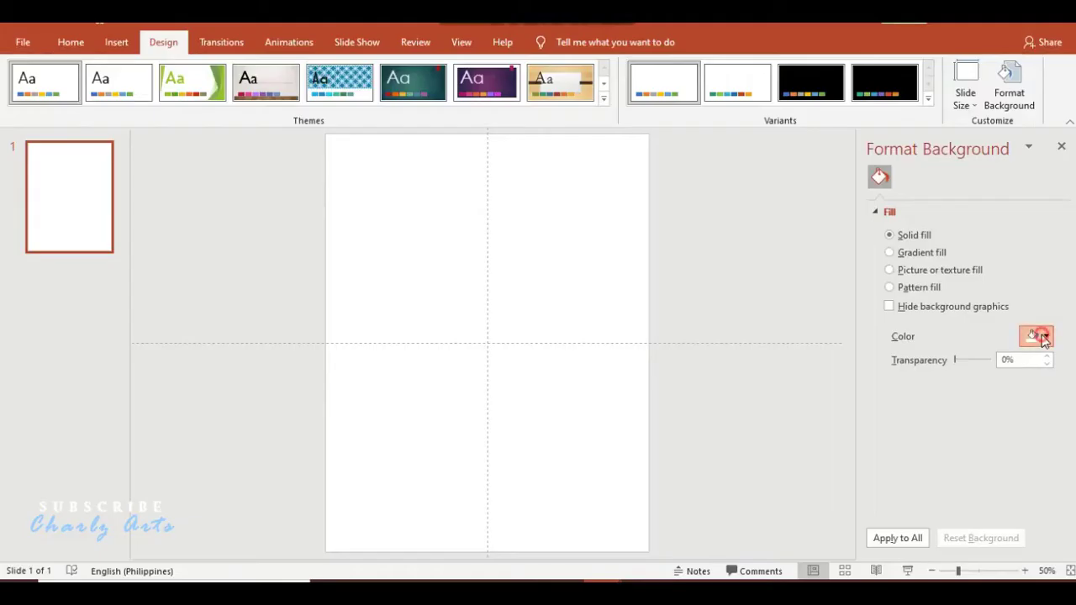
- Open the Color choices for the portrait slide's solid-fill background
click(1045, 336)
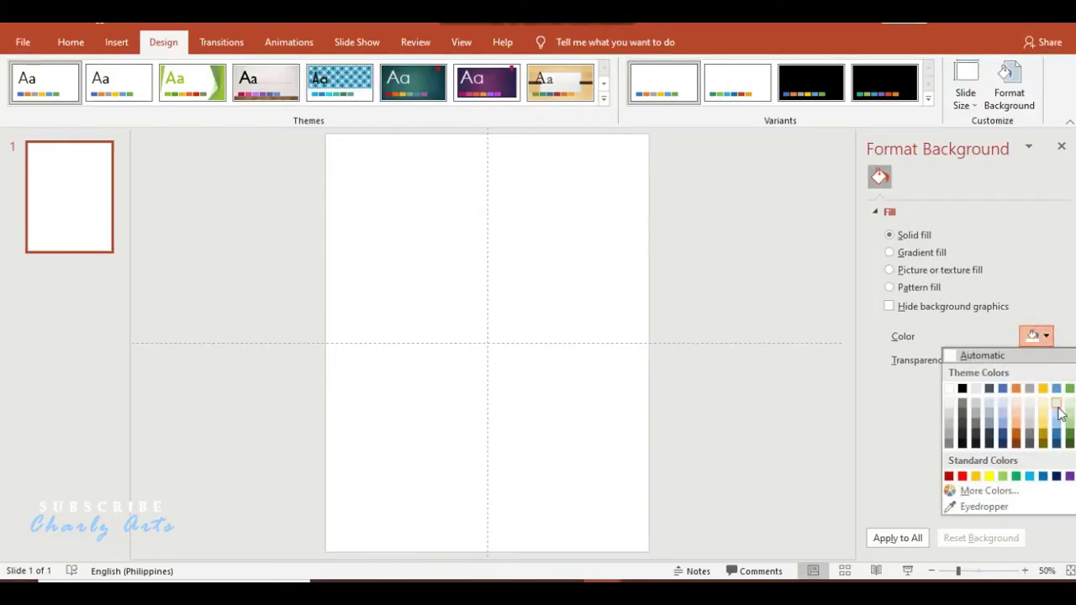
- Fill the slide background with a medium blue theme colour, replacing the first light blue
click(1005, 405)
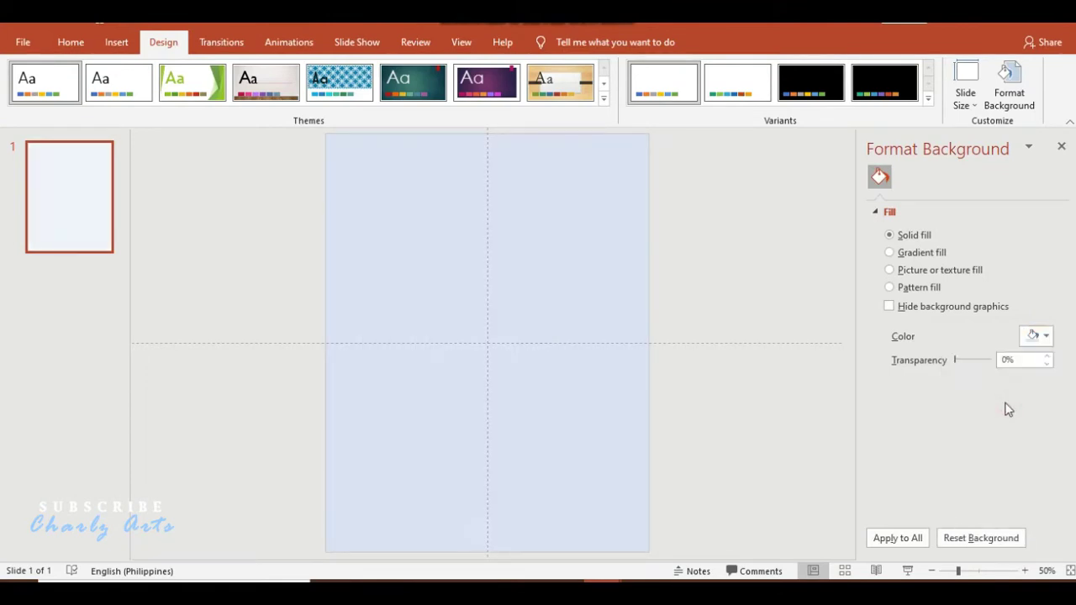
click(1047, 336)
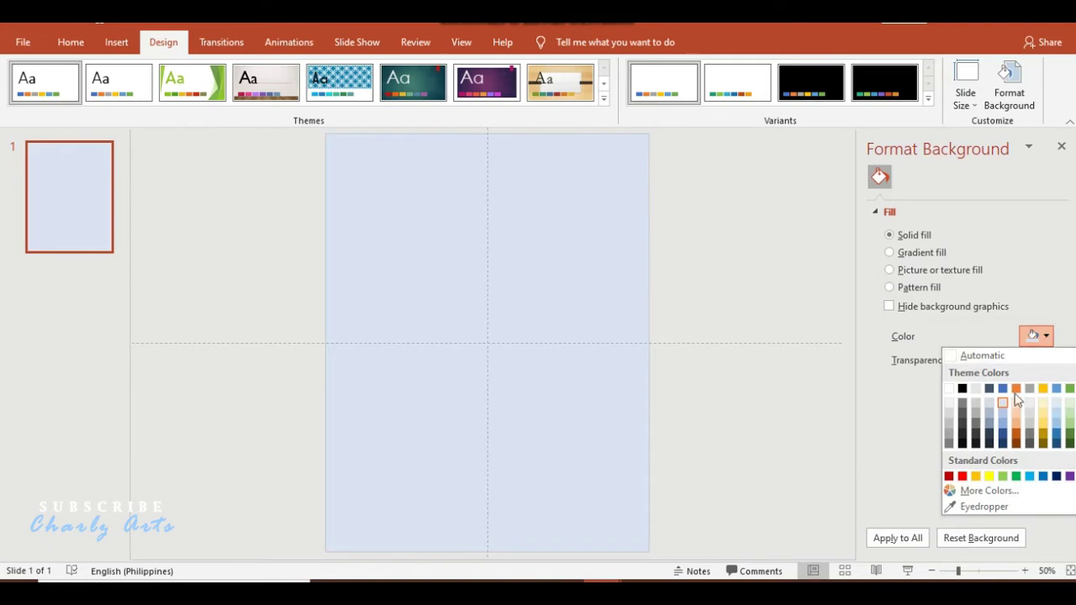
click(1003, 426)
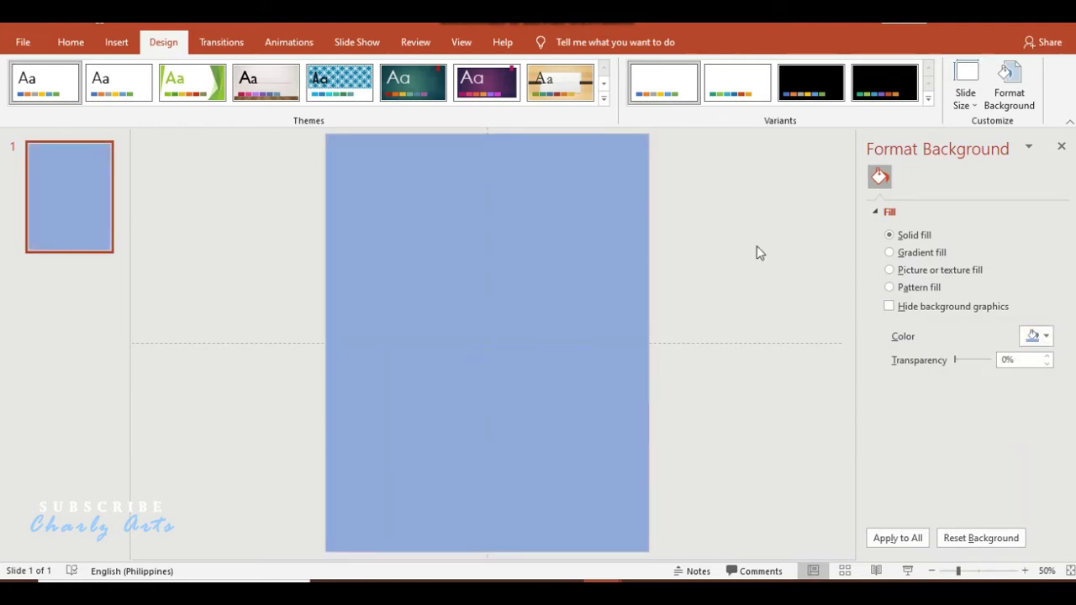
click(116, 42)
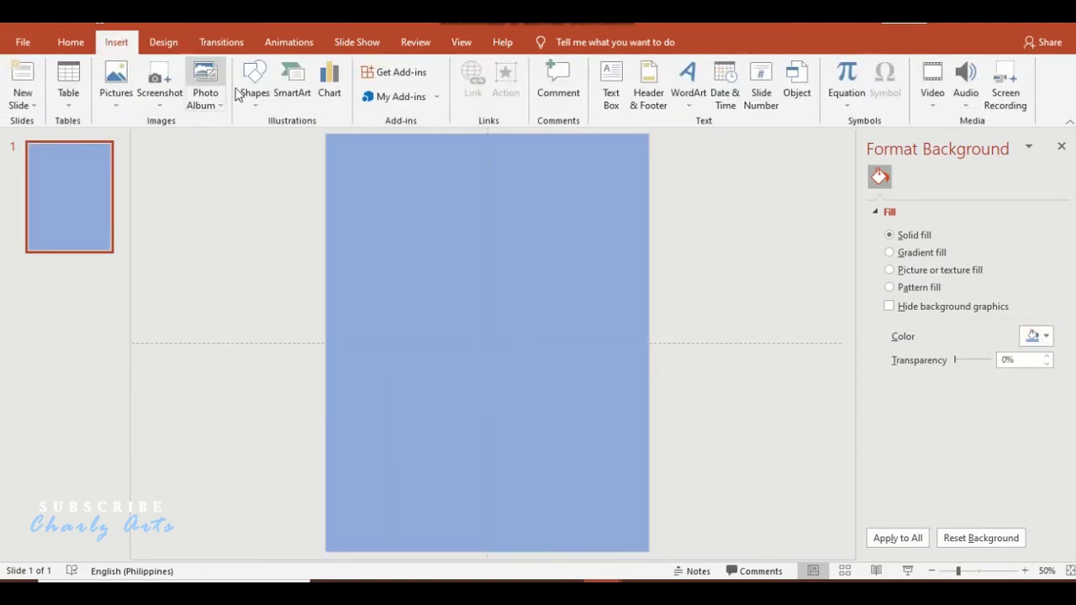
- Draw an 8.5 × 1.65 in banner rectangle near the top, filled Blue, Accent 1, Darker 25%
click(252, 94)
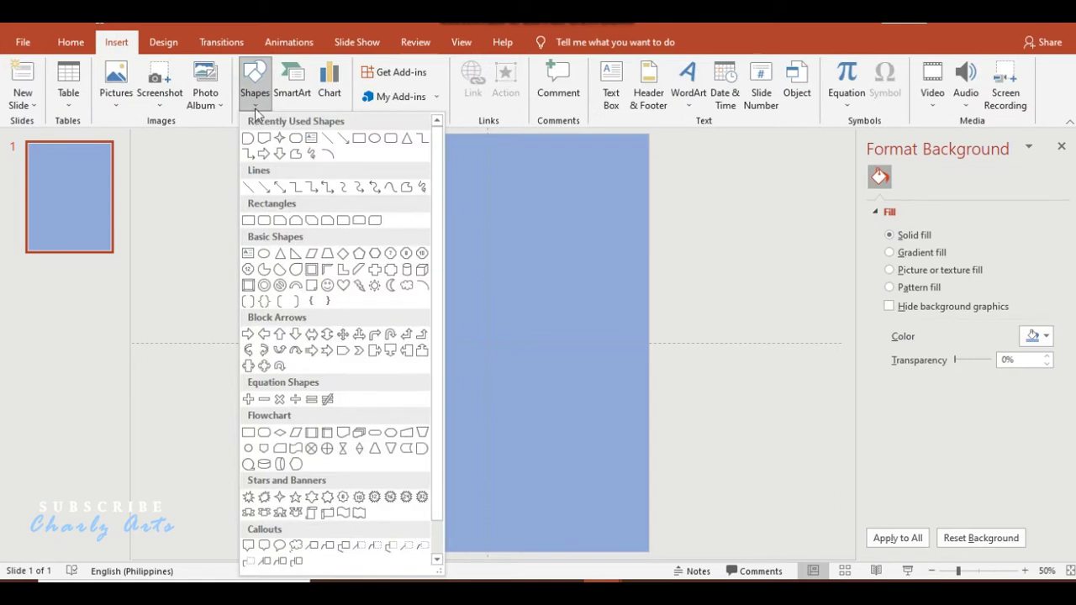
click(357, 138)
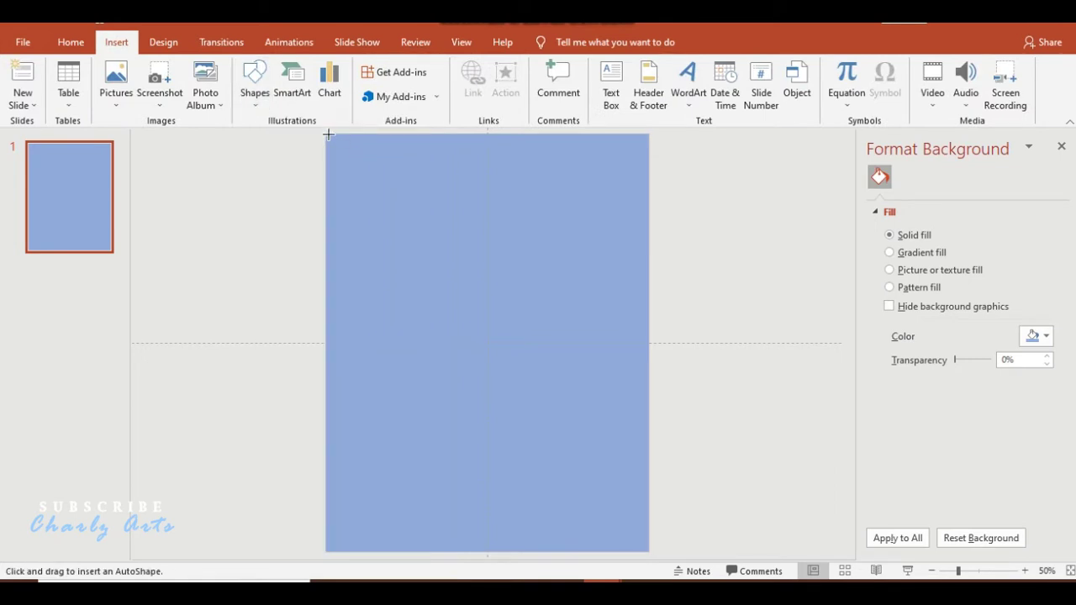
drag(326, 133, 648, 197)
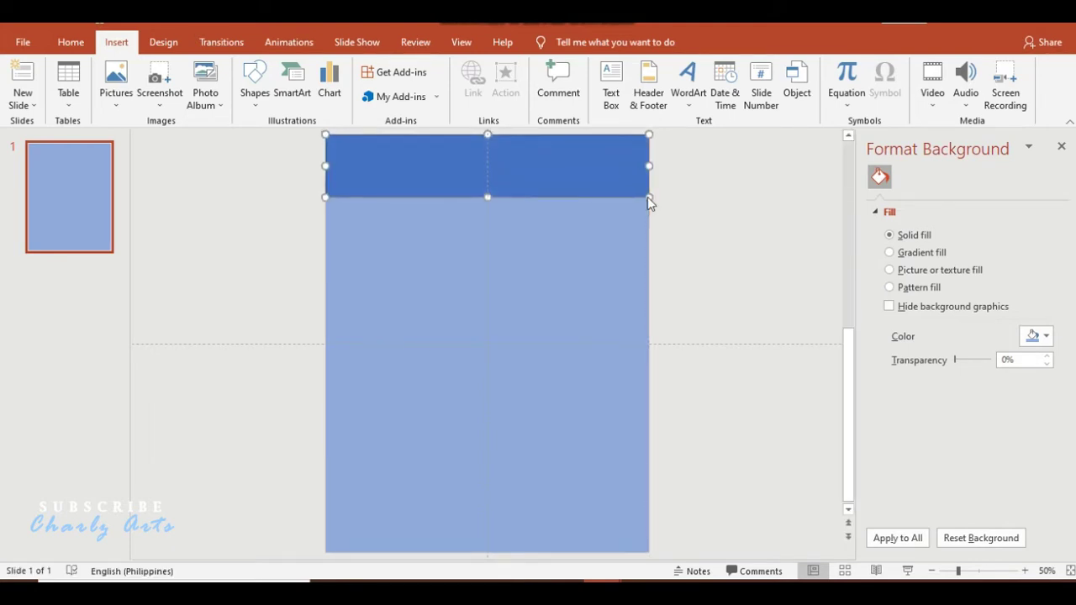
drag(444, 147, 447, 159)
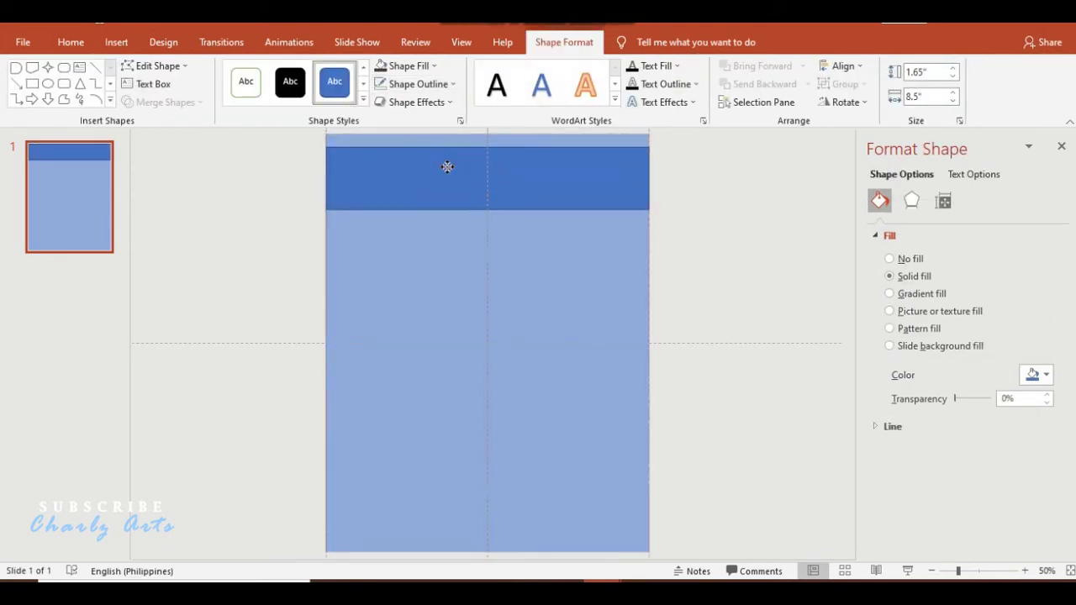
click(419, 70)
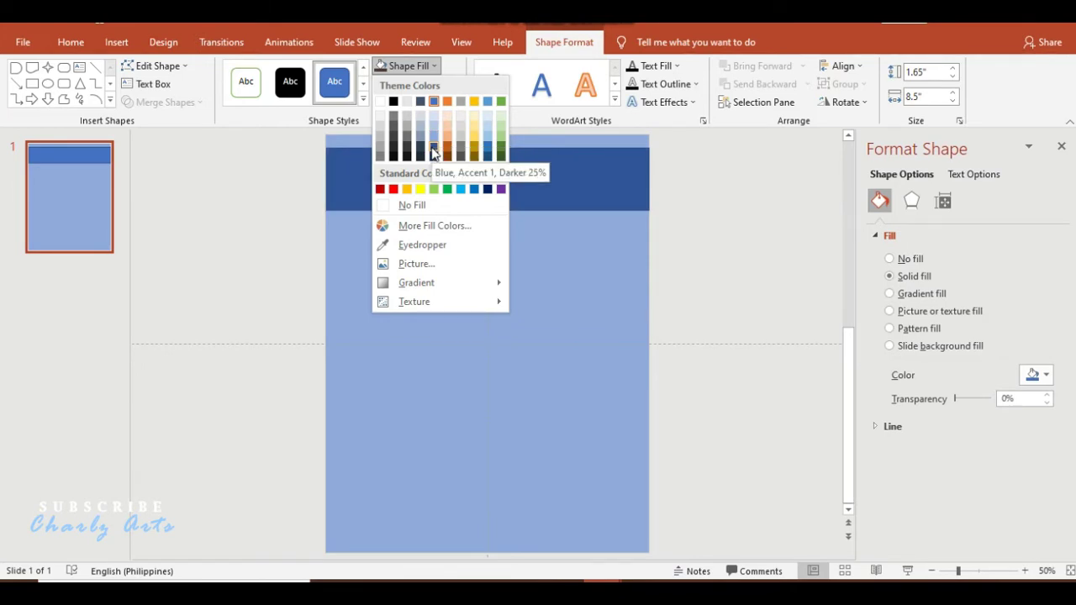
click(433, 152)
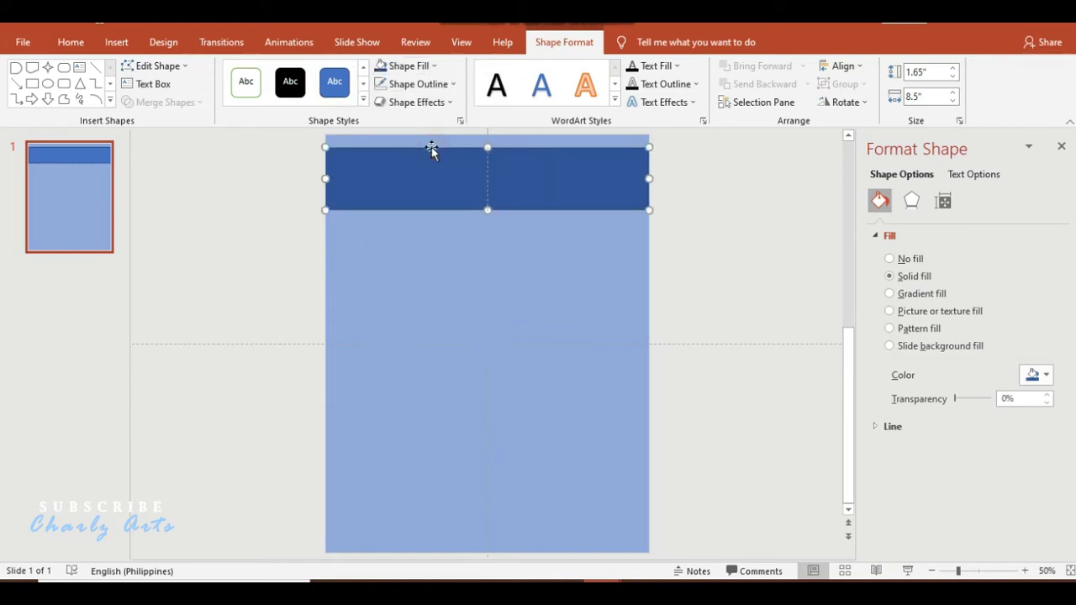
- Draw a half-round cap at the banner's left end, filled Blue, Accent 1, Darker 50%
click(977, 571)
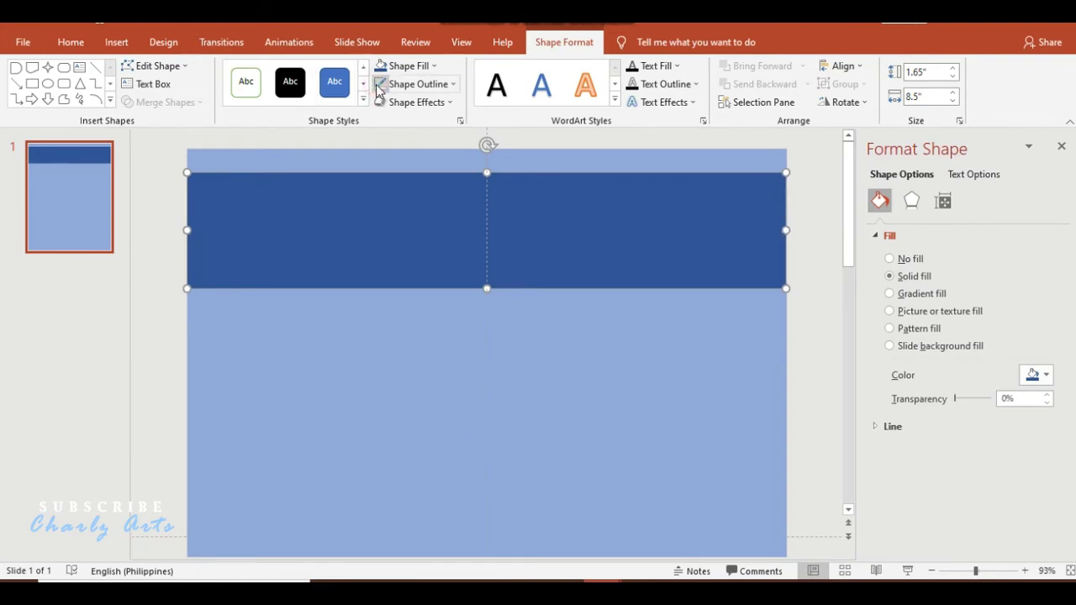
scroll(786, 229, down, 1)
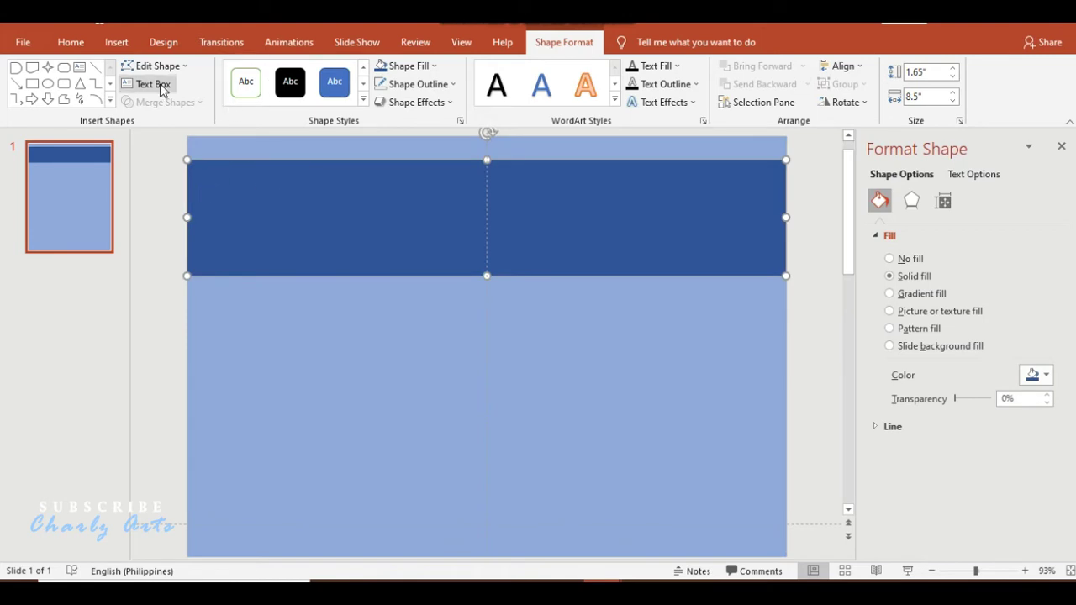
click(16, 68)
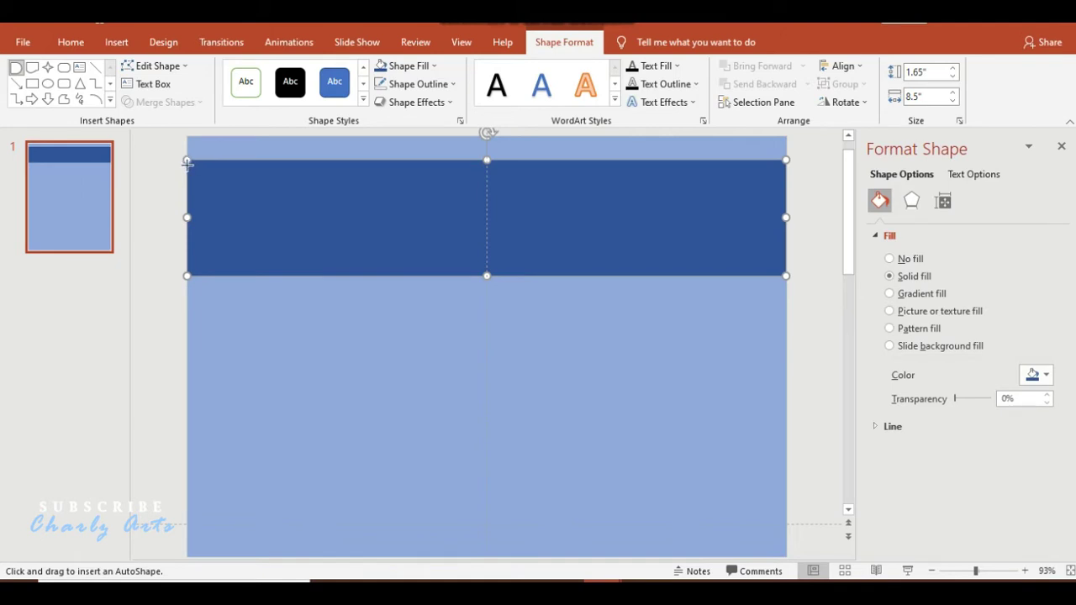
drag(187, 160, 267, 271)
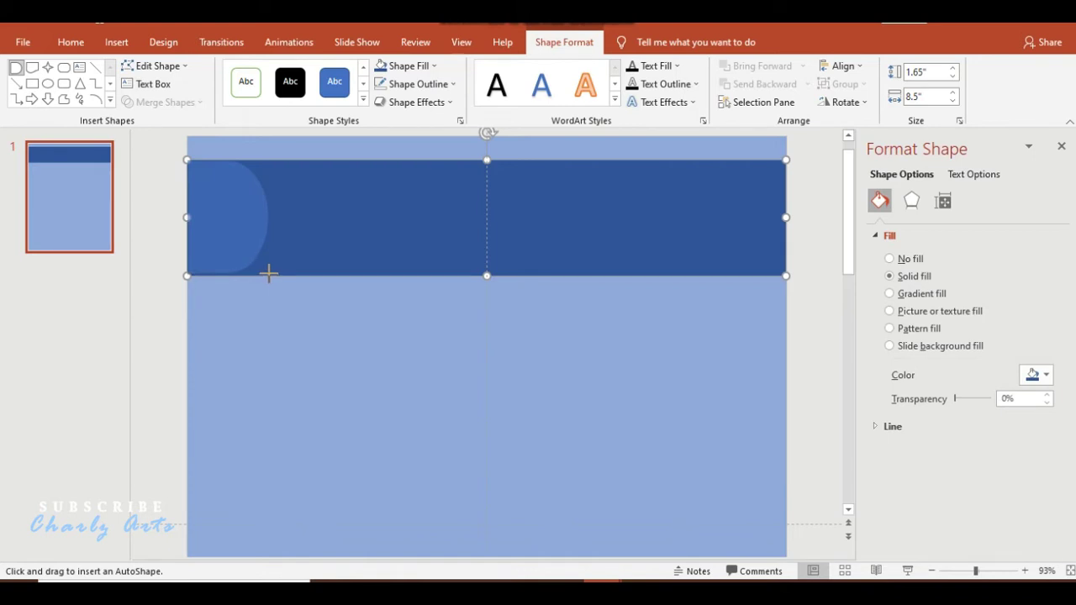
drag(268, 273, 269, 273)
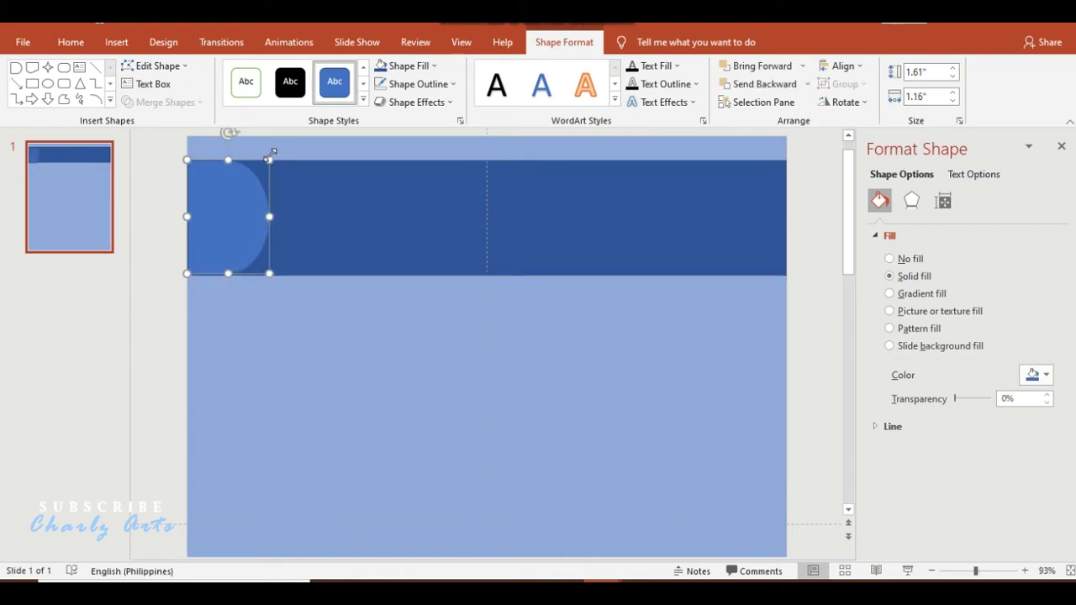
click(425, 70)
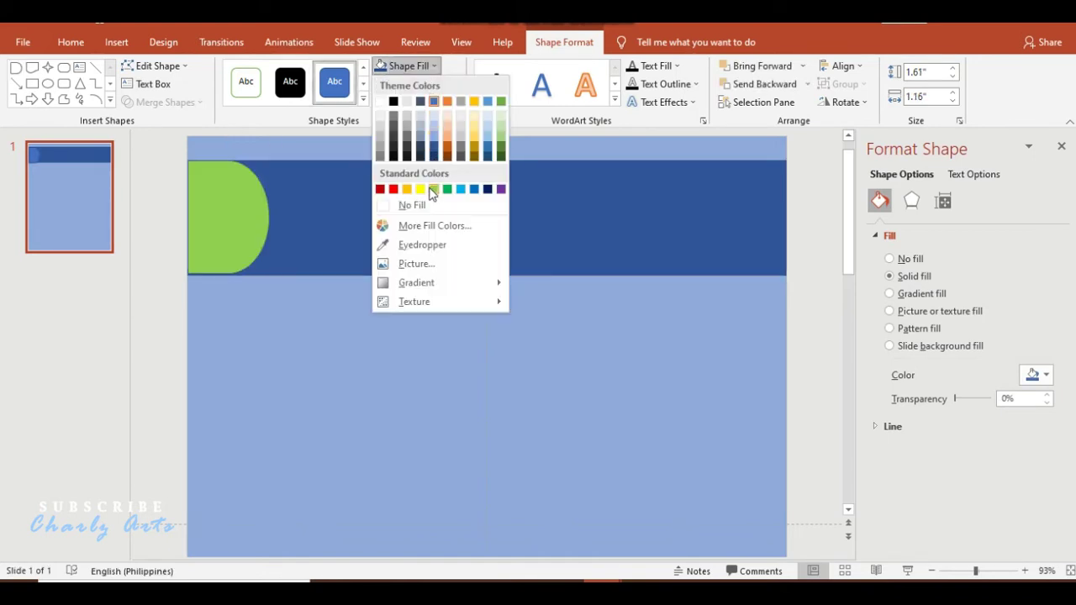
click(434, 133)
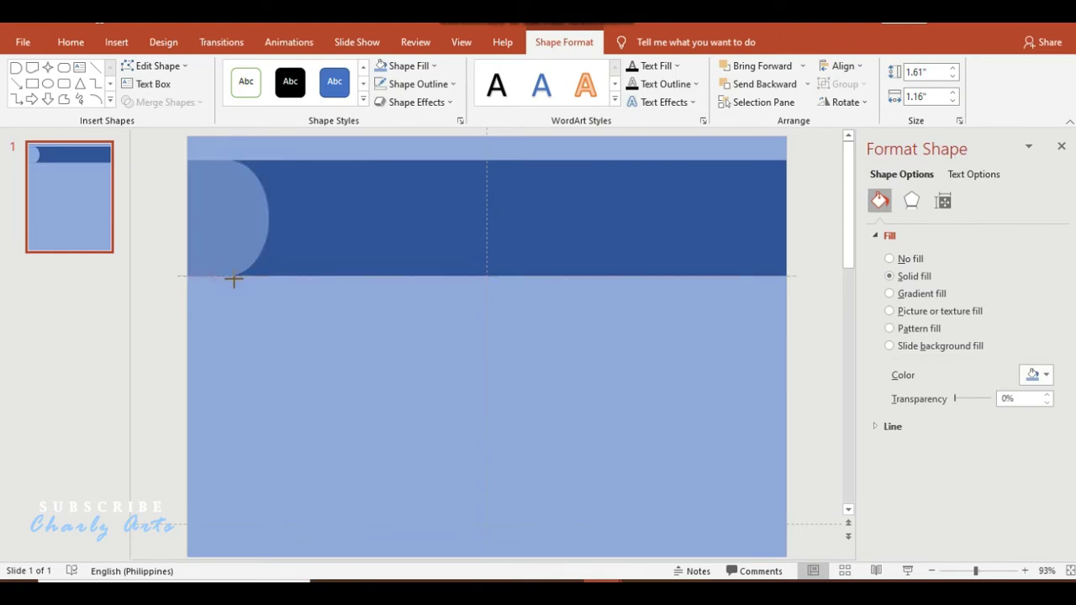
drag(227, 275, 228, 276)
drag(253, 224, 263, 223)
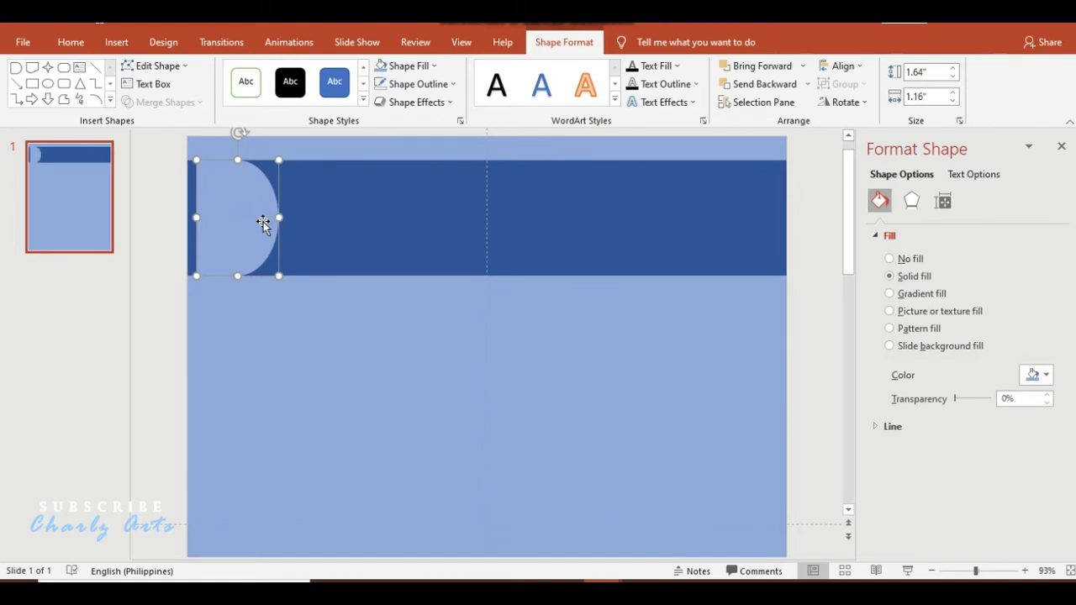
click(396, 65)
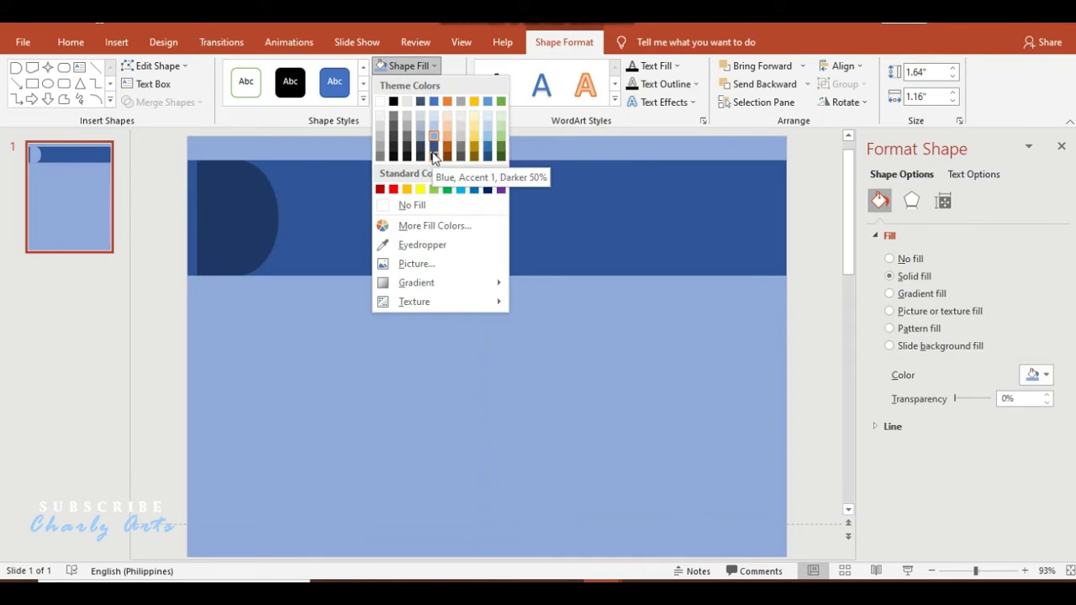
click(433, 156)
drag(254, 203, 245, 203)
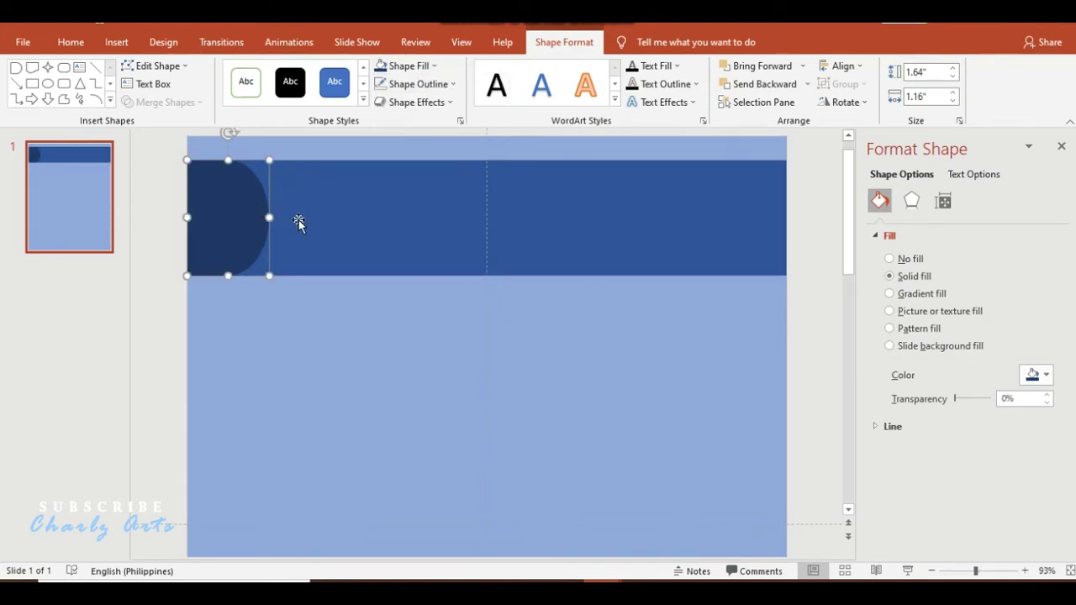
- Duplicate the cap, flip it horizontally, and place it at the banner's right end
drag(305, 227, 301, 223)
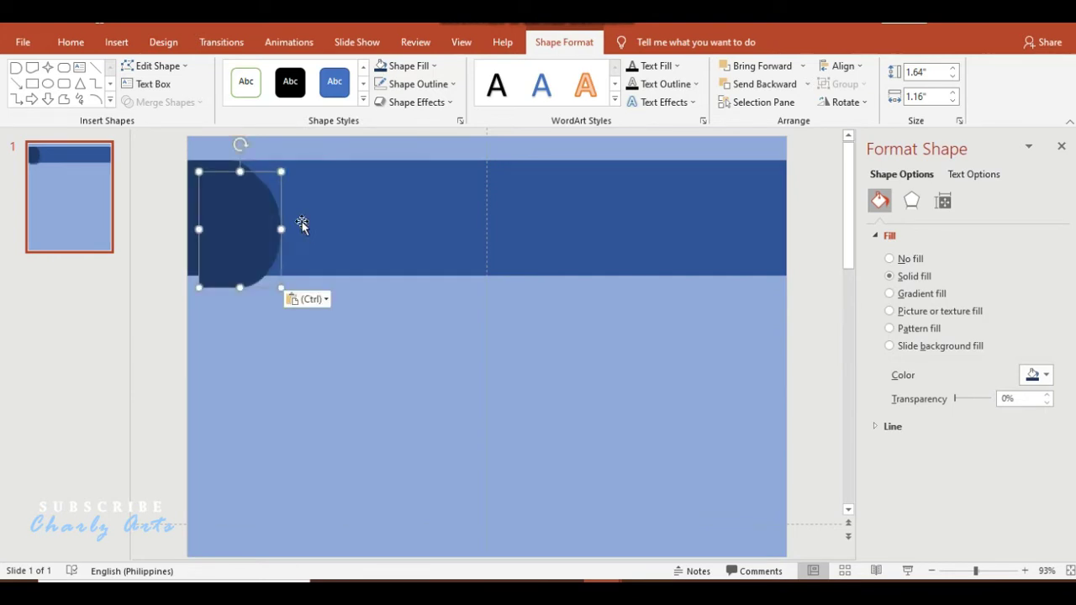
click(832, 103)
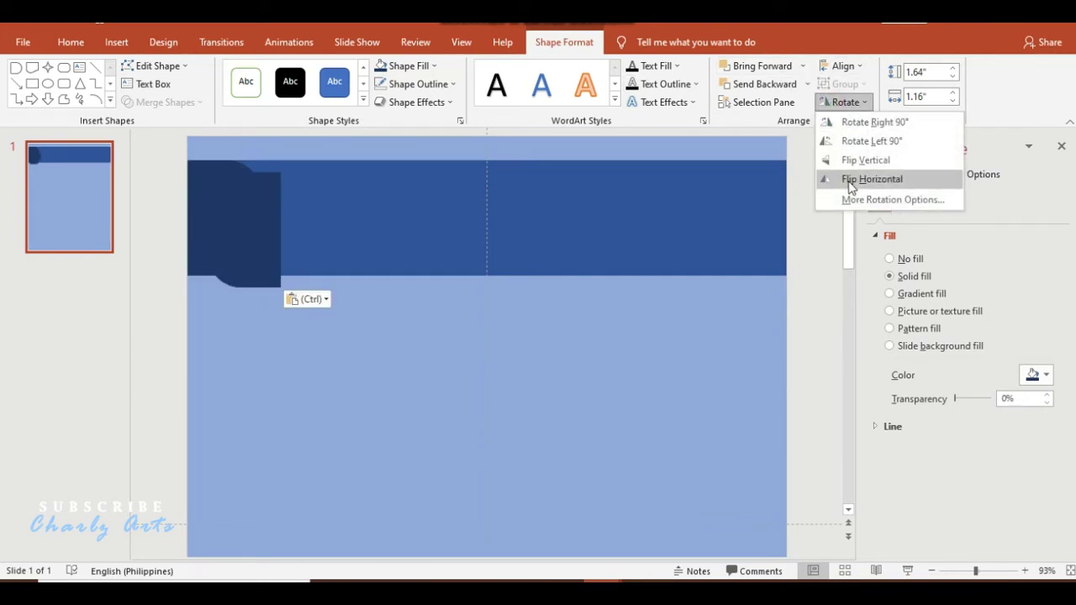
click(850, 180)
mouse_move(259, 231)
mouse_down()
mouse_move(697, 204)
mouse_move(761, 224)
mouse_up()
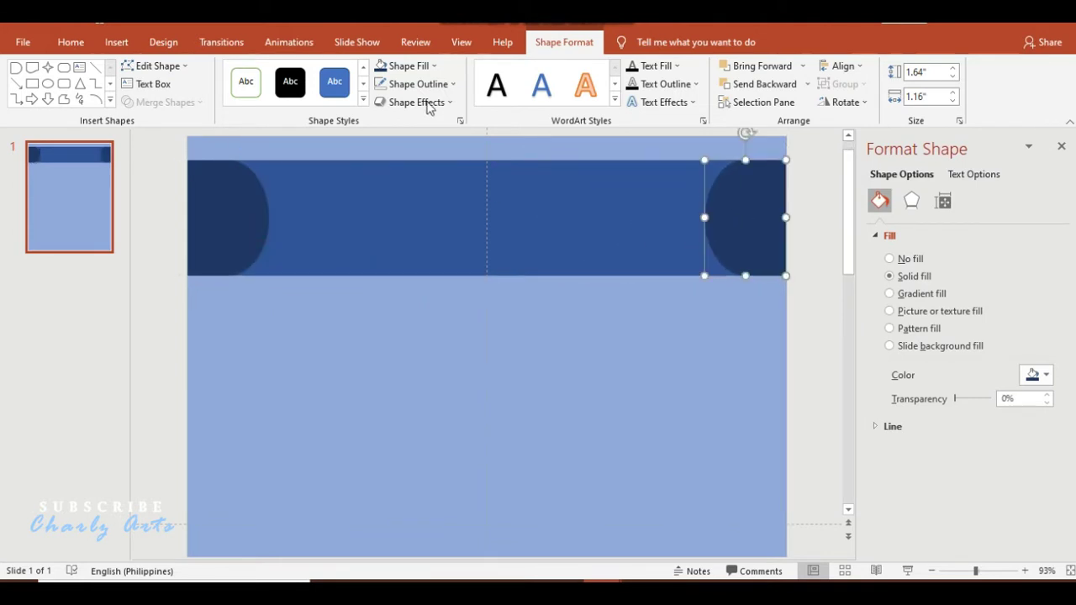
- Draw a thin 0.12 × 8.5 in dark navy bar just below the banner
click(33, 84)
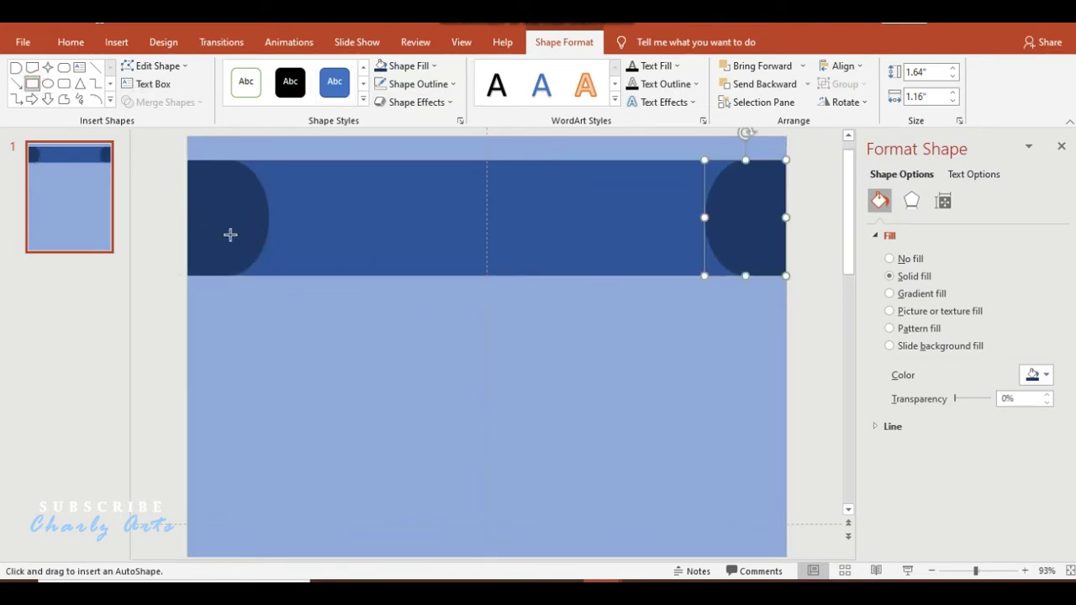
mouse_move(187, 286)
mouse_down()
mouse_move(826, 297)
mouse_move(787, 293)
mouse_up()
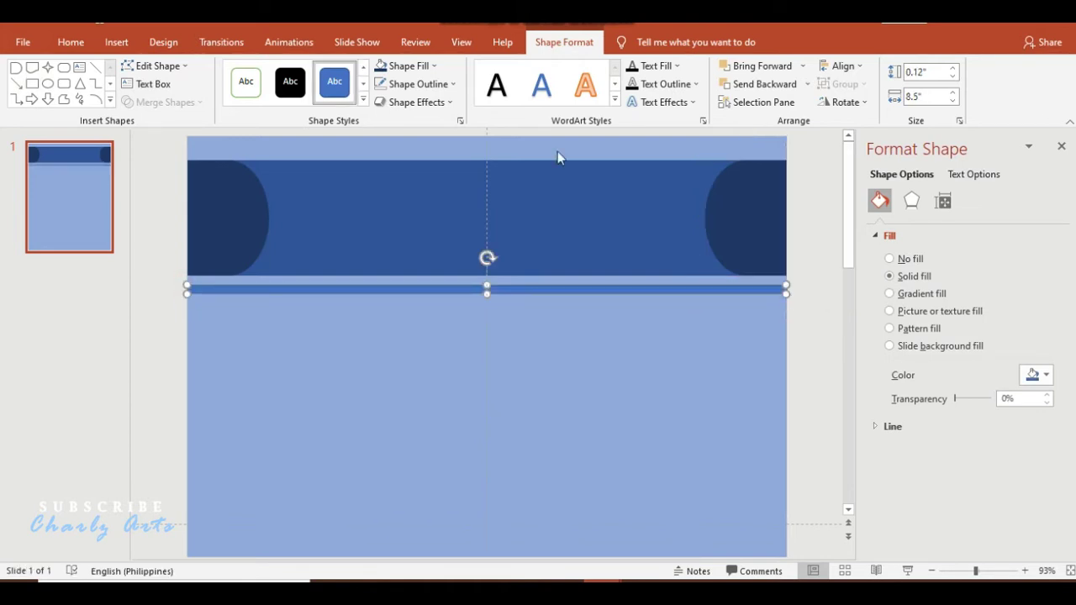
click(384, 68)
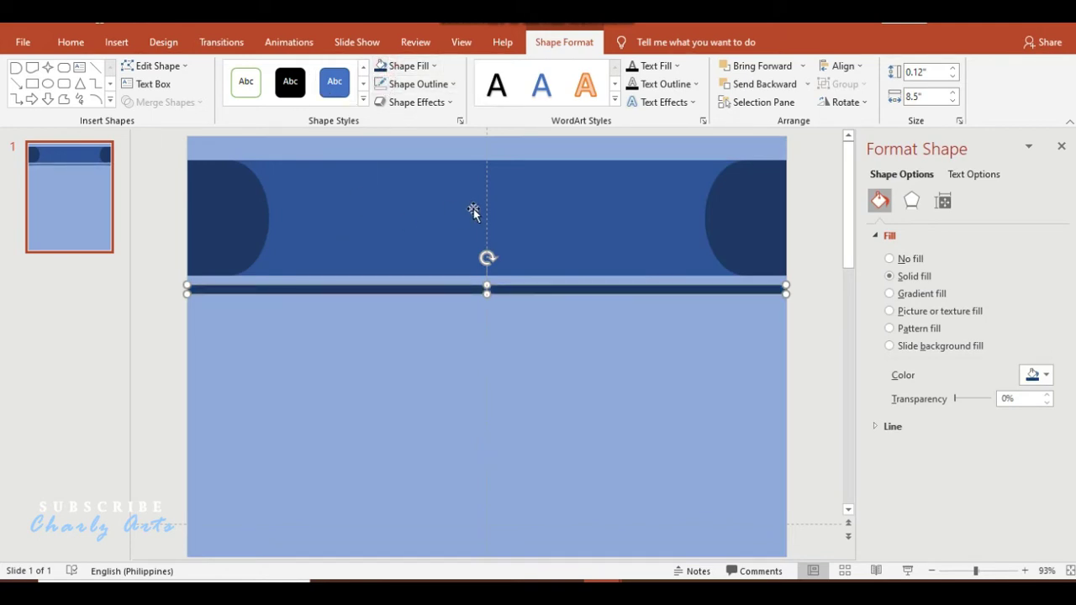
- Nudge the banner rectangle and both end caps down two steps together
shift+click(245, 229)
shift+click(386, 221)
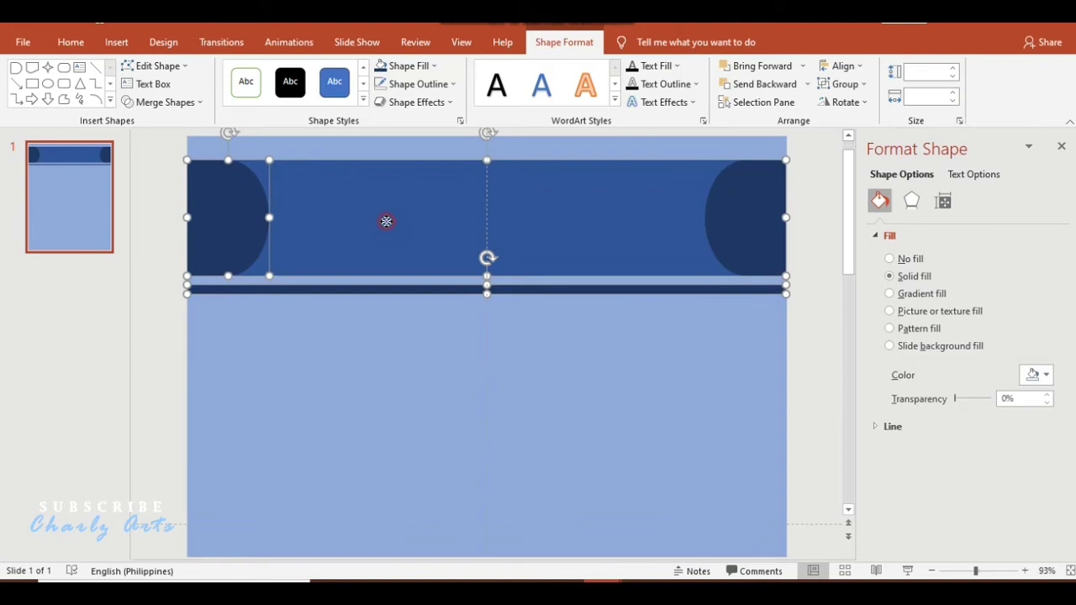
shift+click(734, 212)
key(Down)
key(Down)
key(Down)
key(Down)
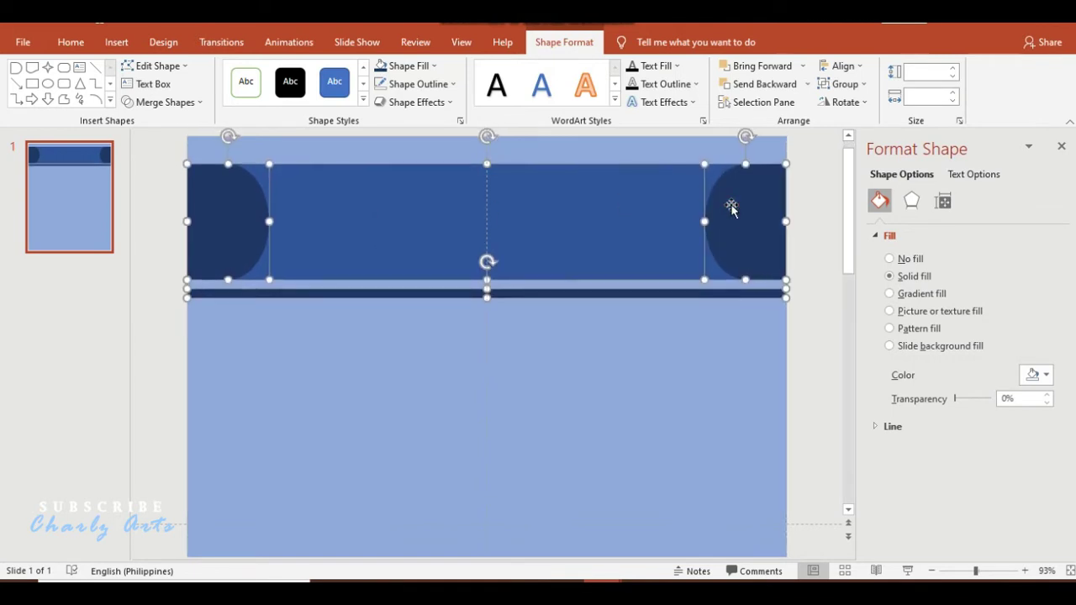
key(Down)
key(Down)
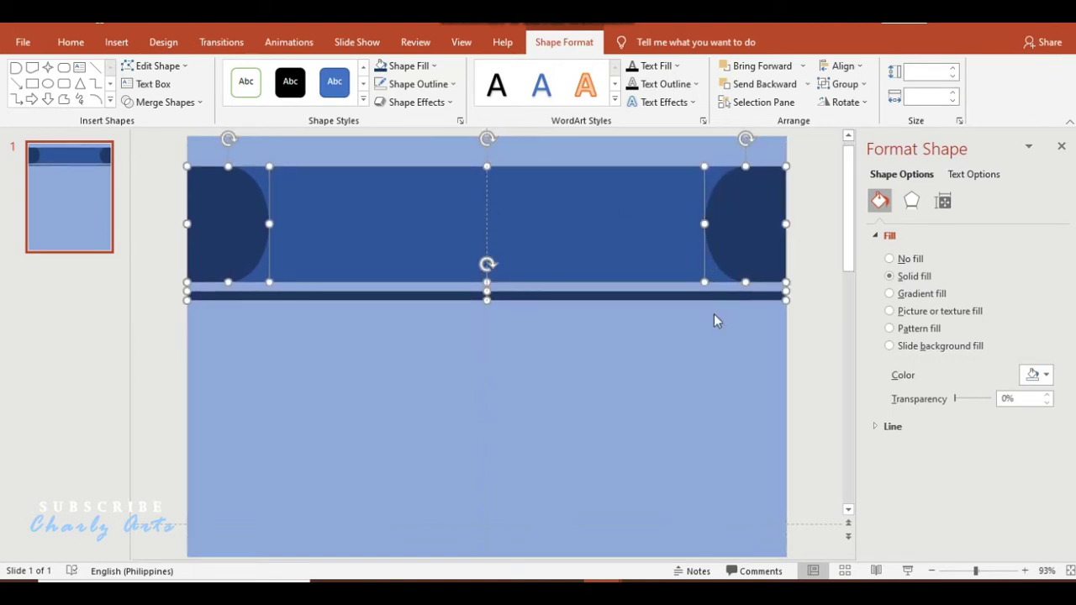
click(714, 321)
- Copy the thin navy bar and place the duplicate along the top edge of the banner
click(693, 296)
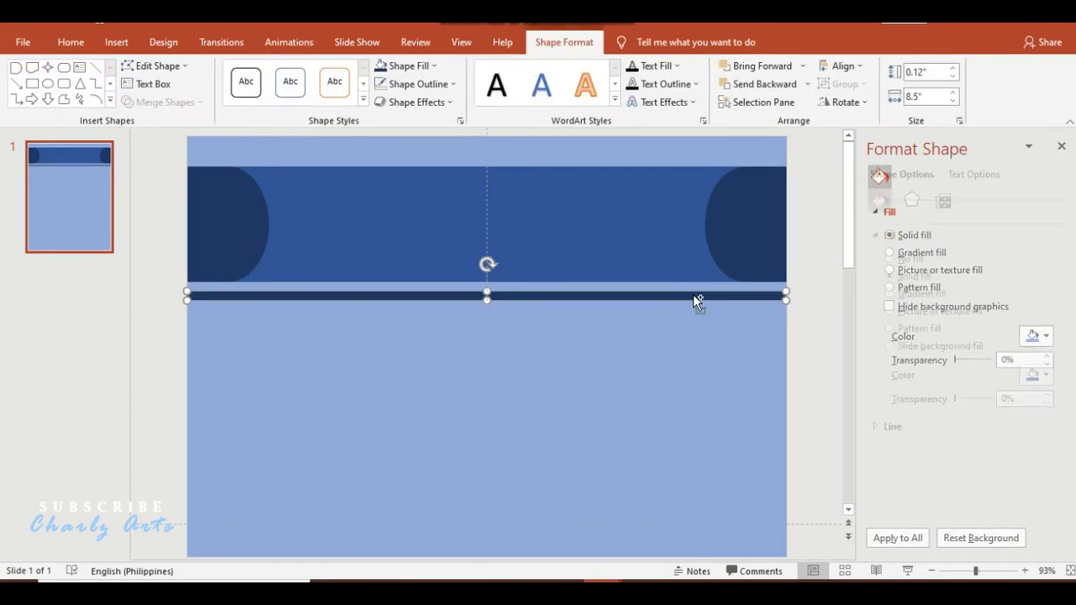
key(ctrl+c)
key(ctrl+v)
drag(691, 308, 682, 155)
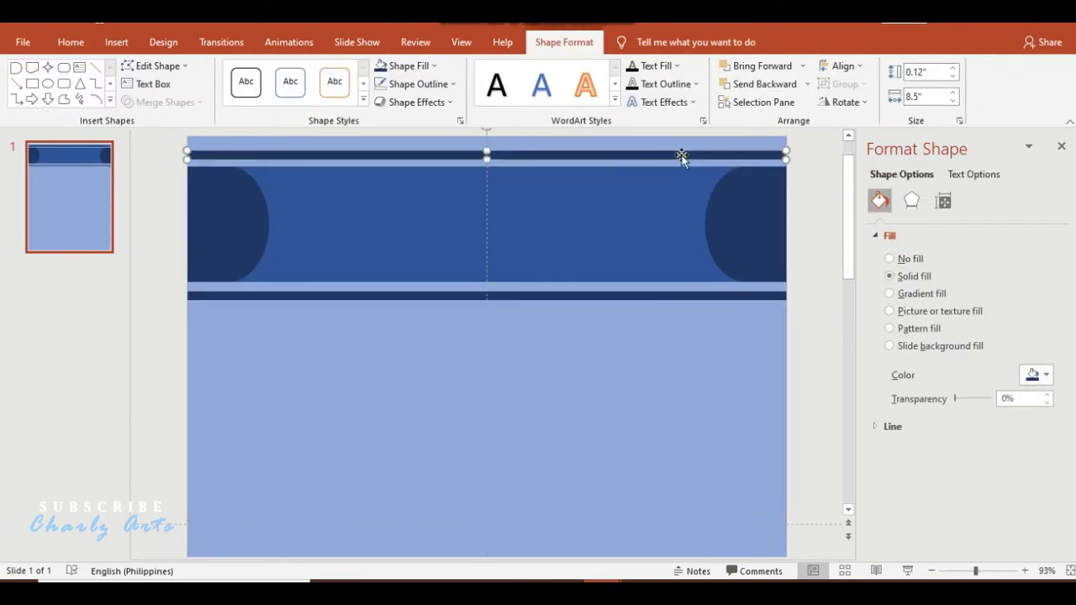
click(597, 296)
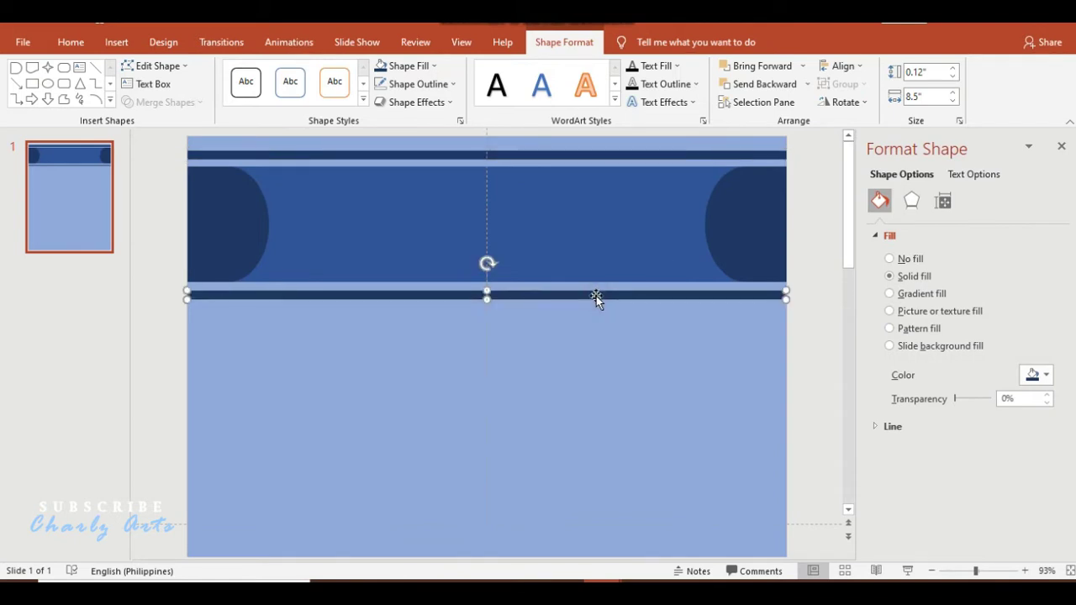
click(598, 349)
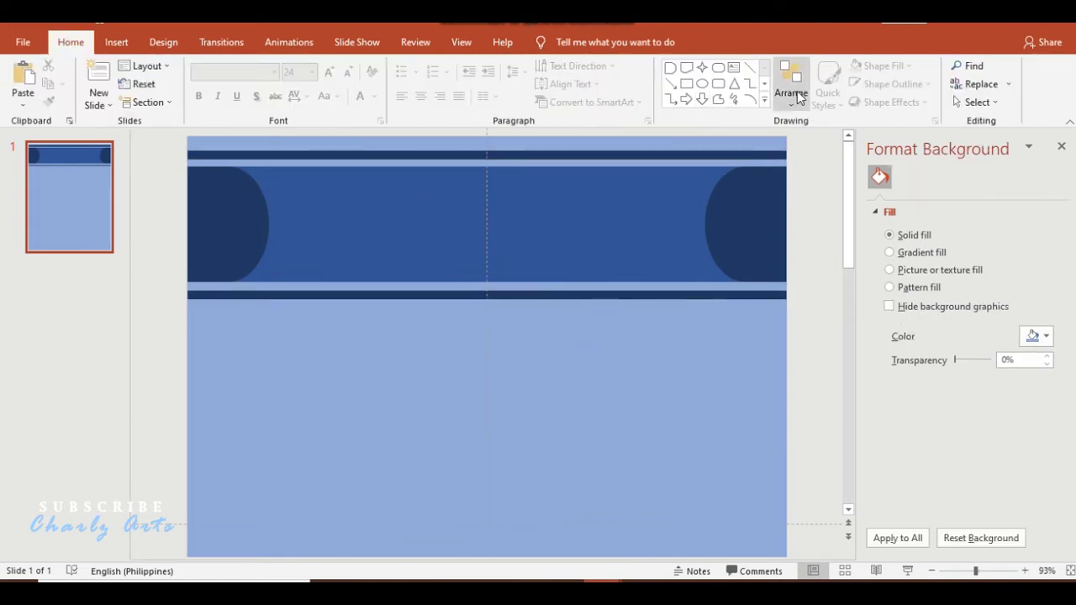
- Type INSERT TITLE HERE in the banner and set it in Bauhaus 93
click(508, 219)
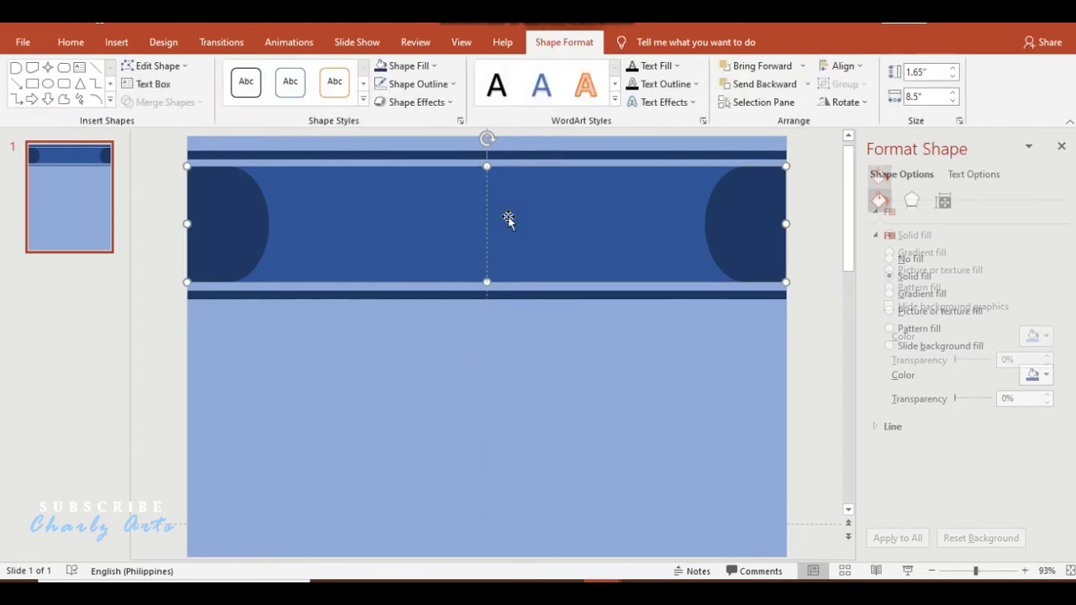
text(INSE)
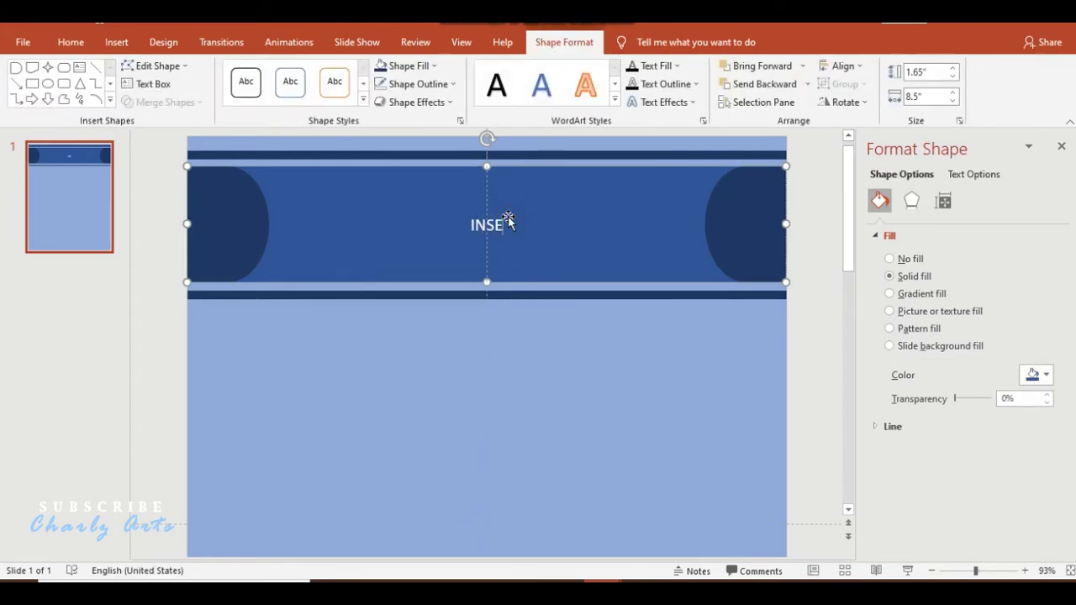
text(RT TITL)
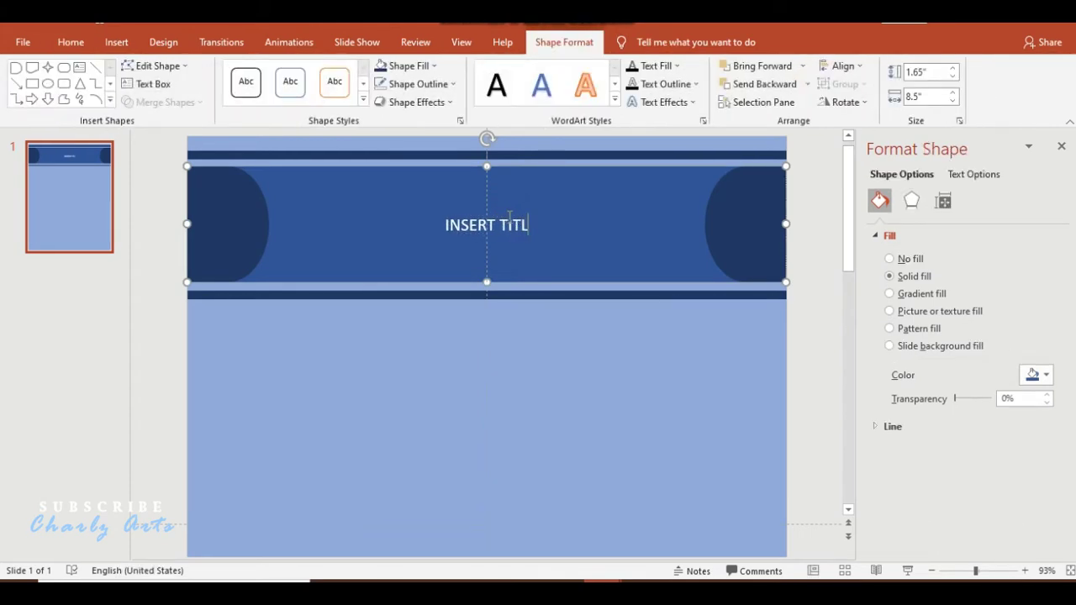
text(E HERE)
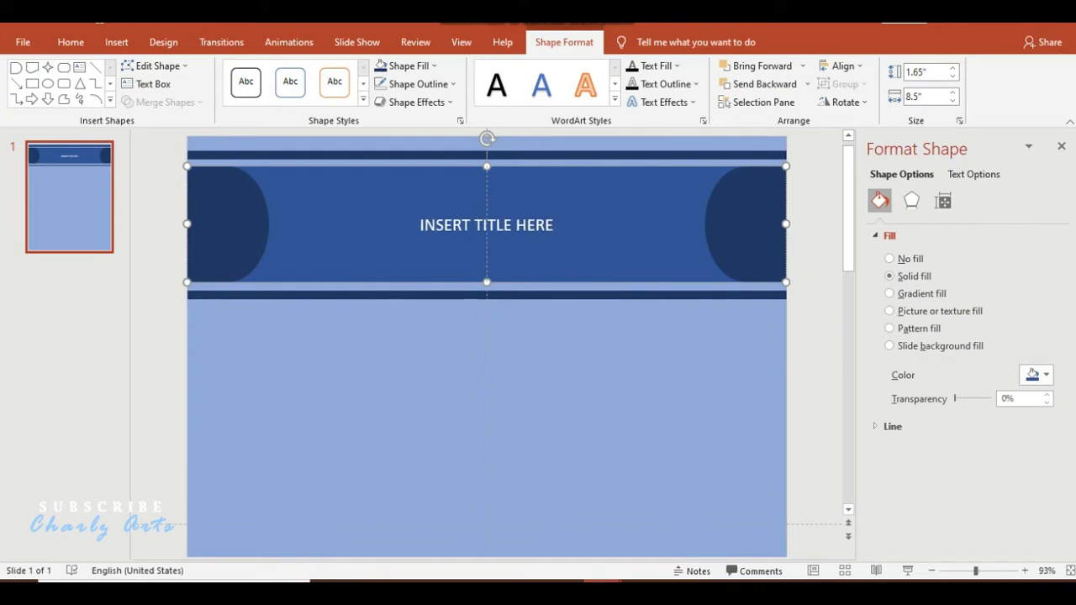
key(ctrl+a)
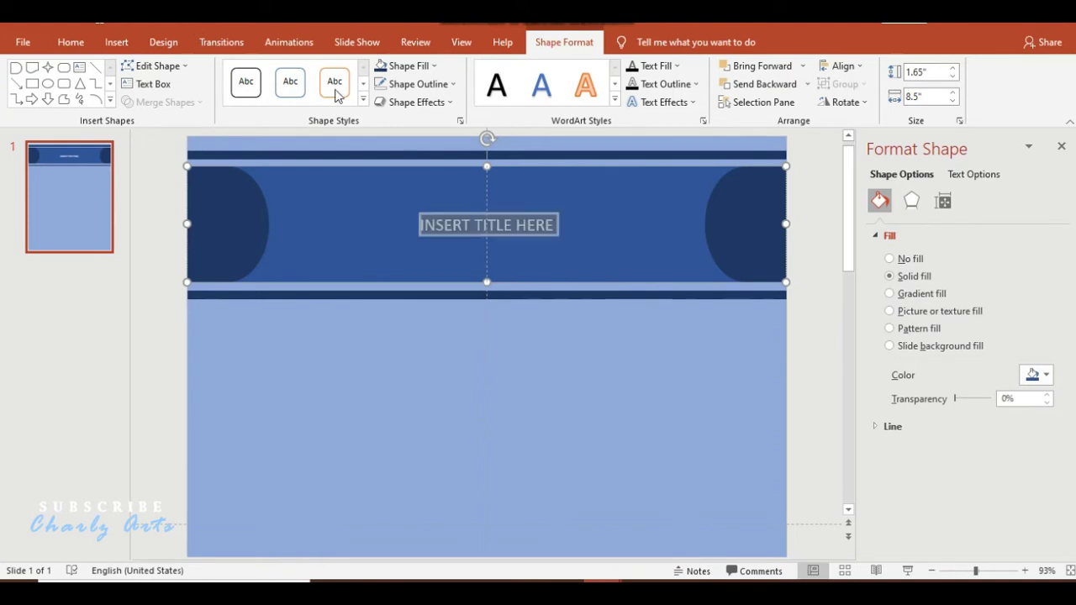
click(71, 42)
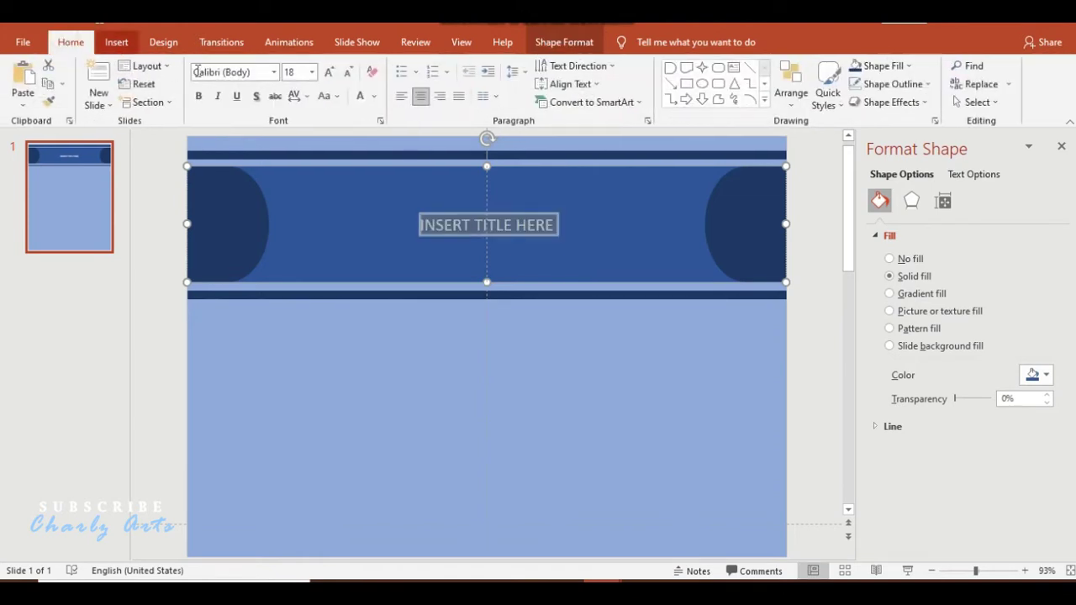
click(274, 72)
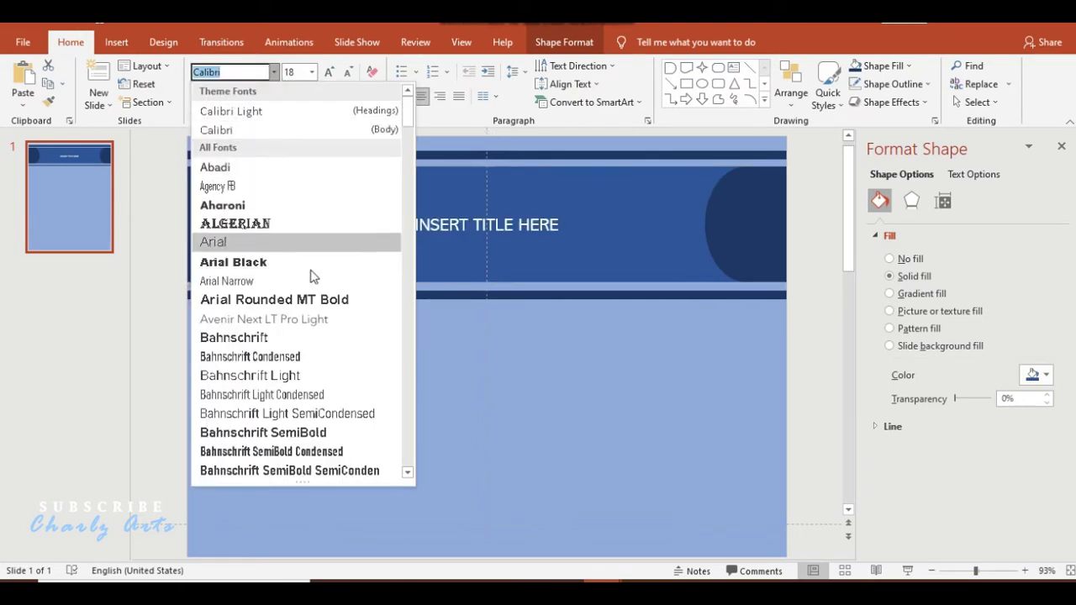
drag(406, 114, 409, 141)
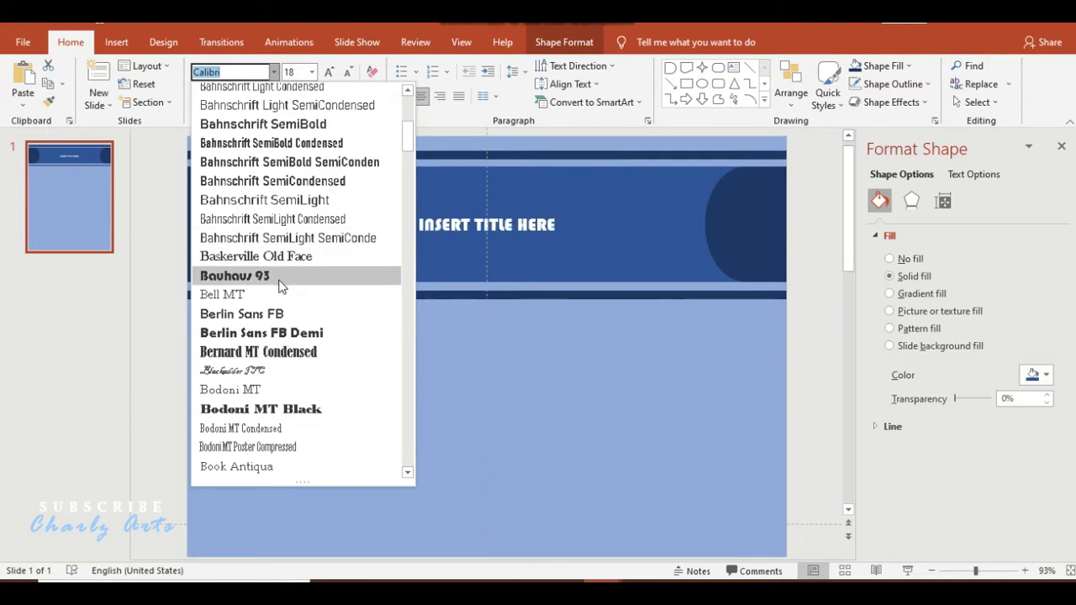
click(280, 276)
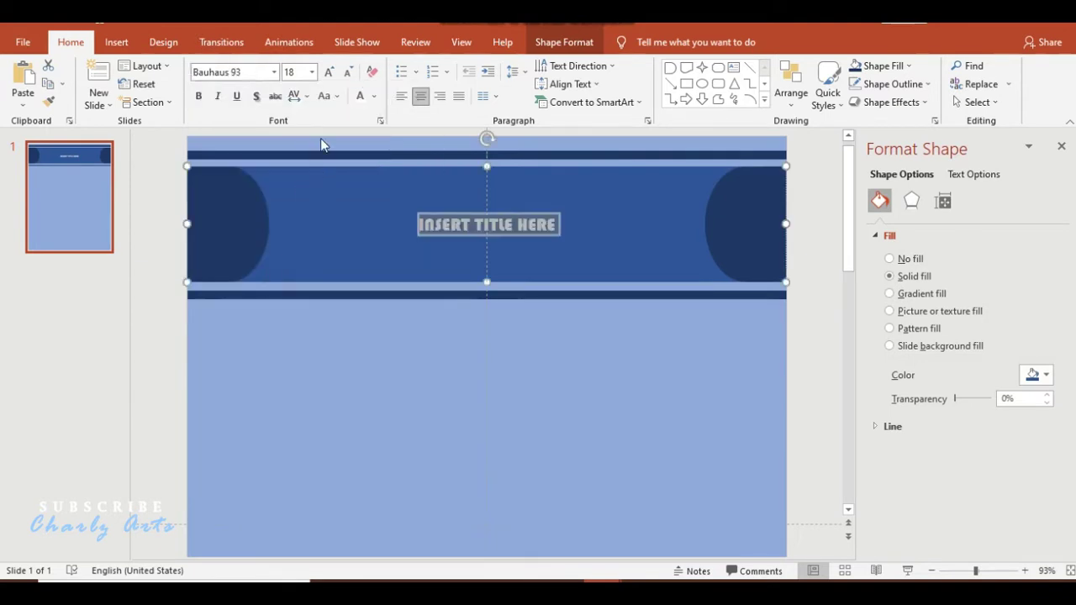
- Enlarge the title text to 54 pt
click(327, 73)
click(328, 73)
click(327, 72)
click(327, 72)
click(328, 72)
click(327, 72)
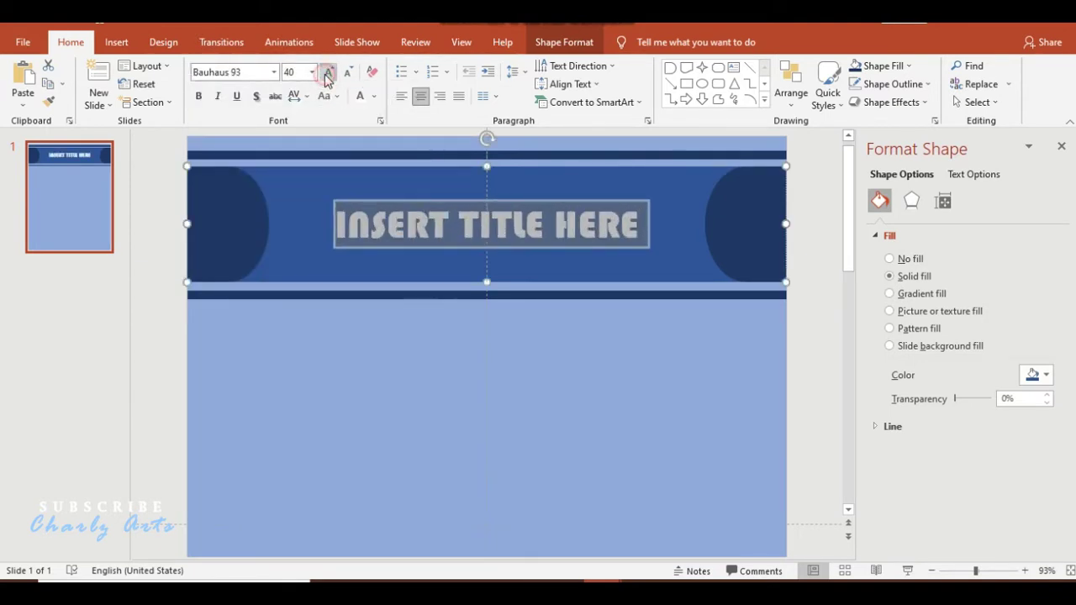
click(327, 72)
click(328, 73)
click(327, 72)
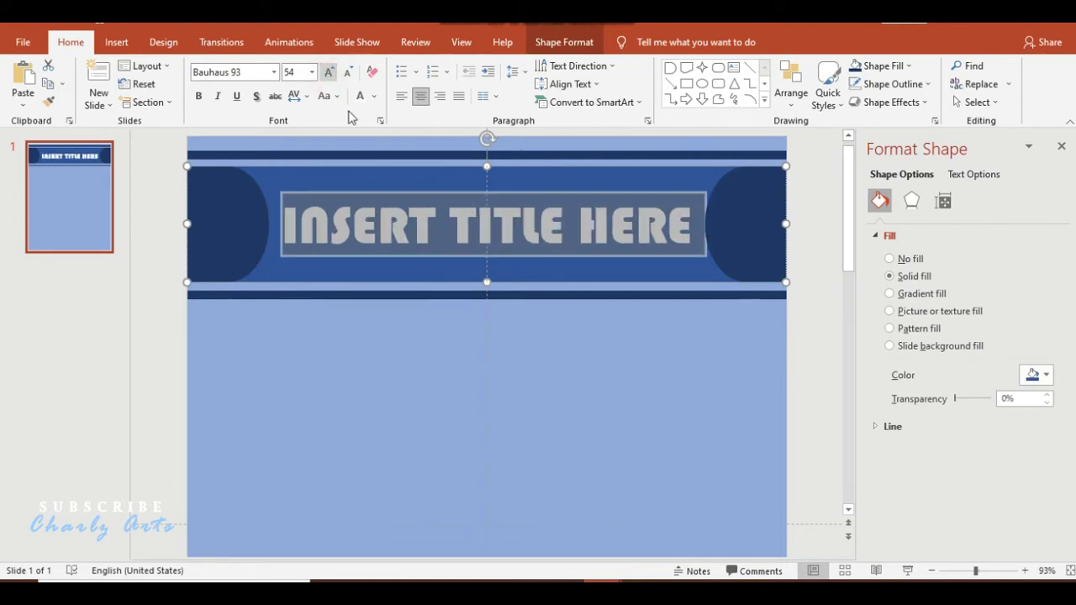
click(498, 461)
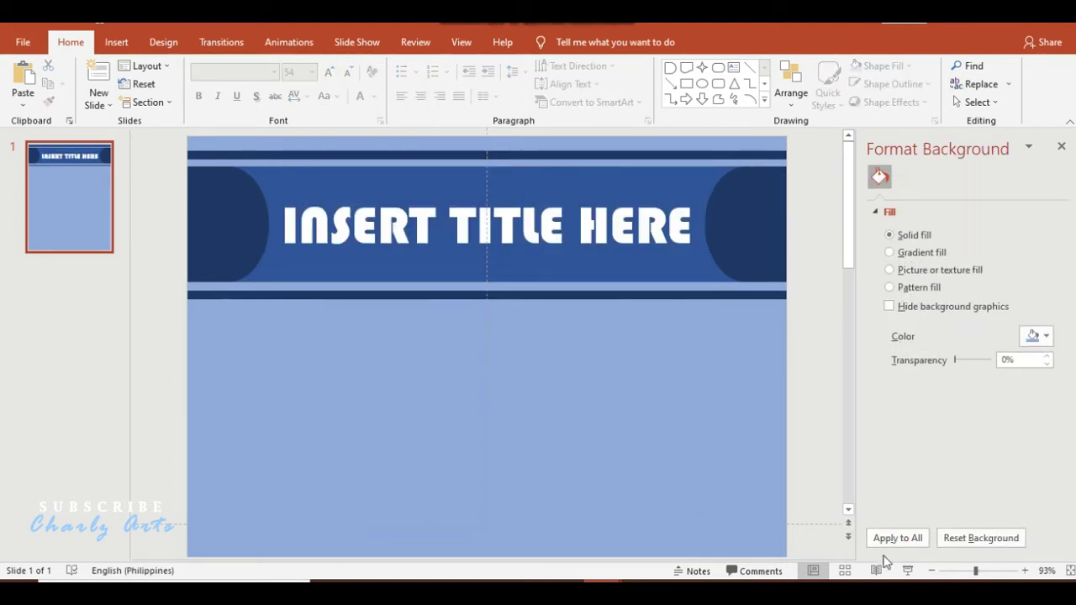
click(932, 571)
- Insert the wave picture from this computer onto the slide
click(932, 571)
click(932, 571)
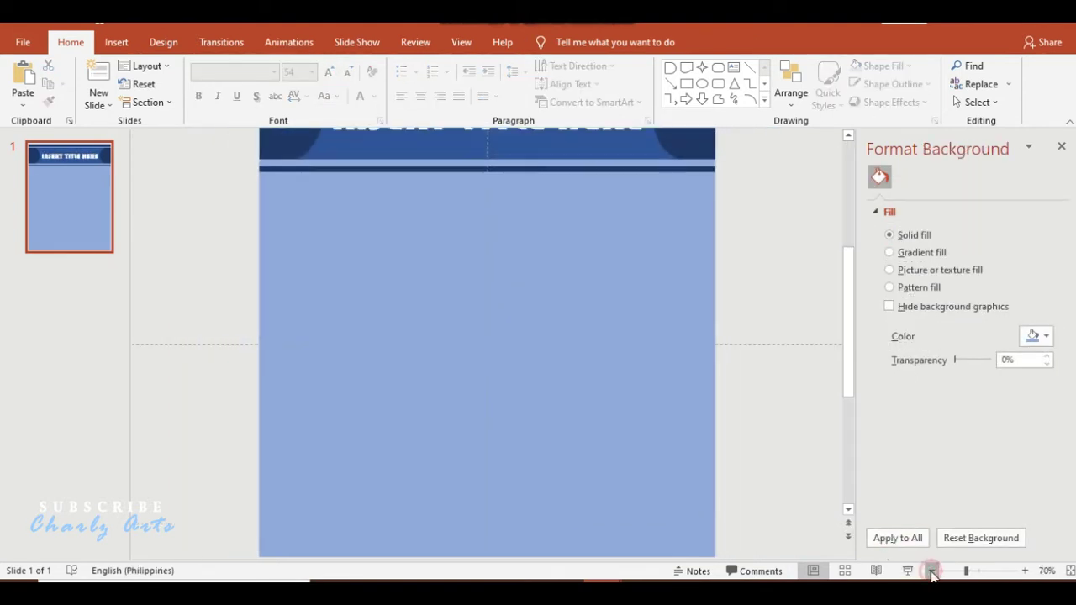
click(931, 571)
click(932, 571)
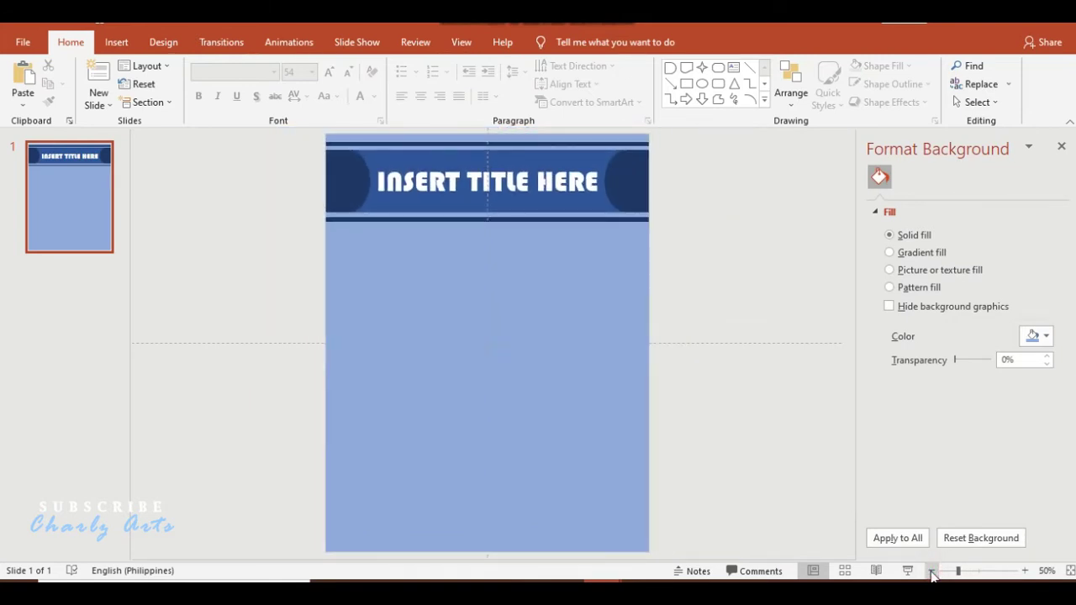
click(116, 42)
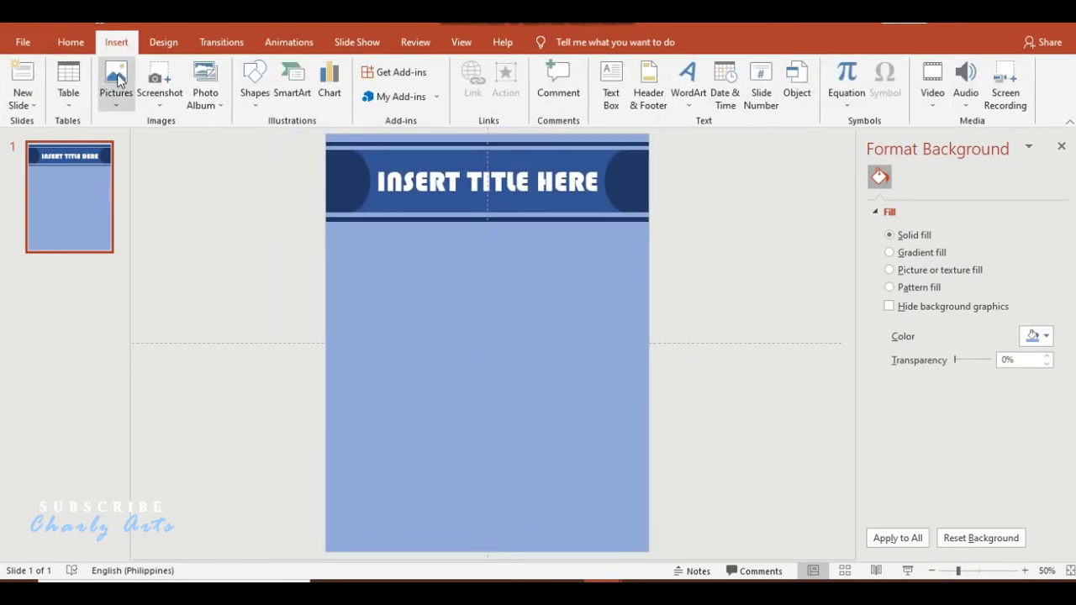
click(118, 80)
click(148, 144)
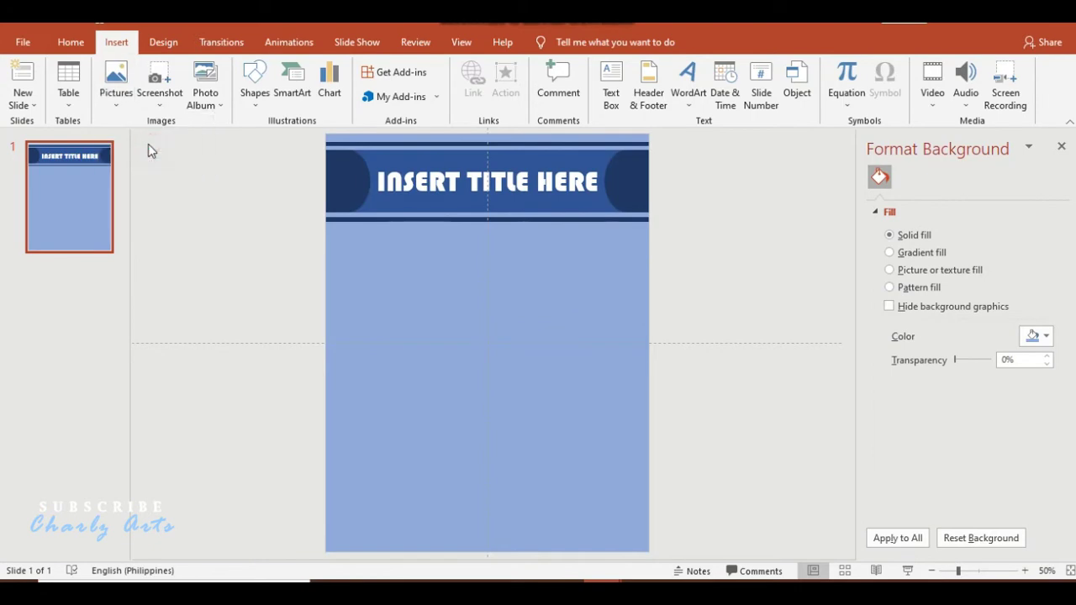
double_click(168, 190)
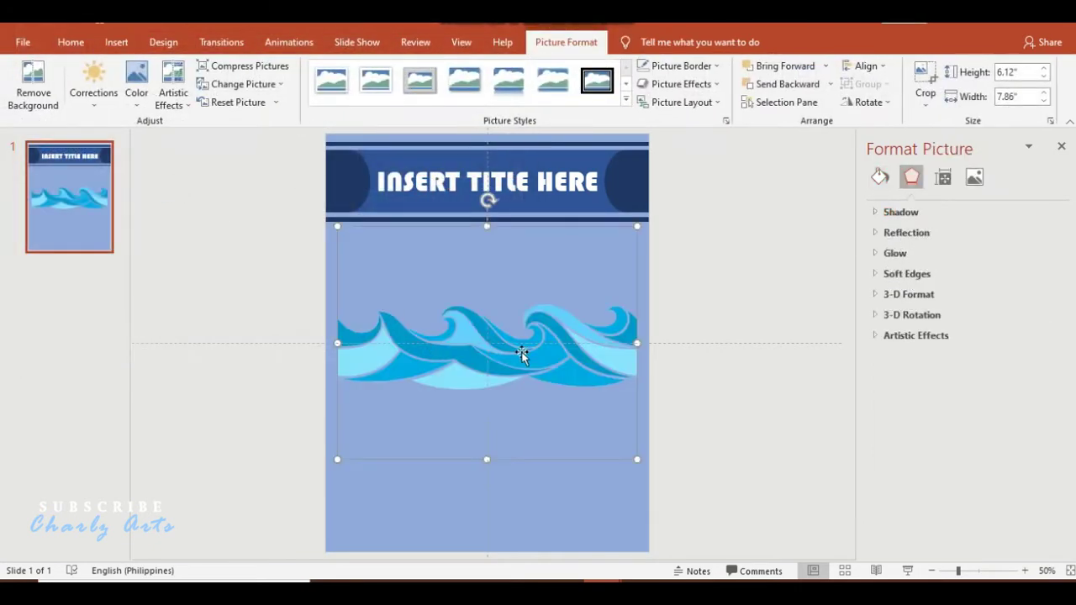
drag(517, 353, 529, 342)
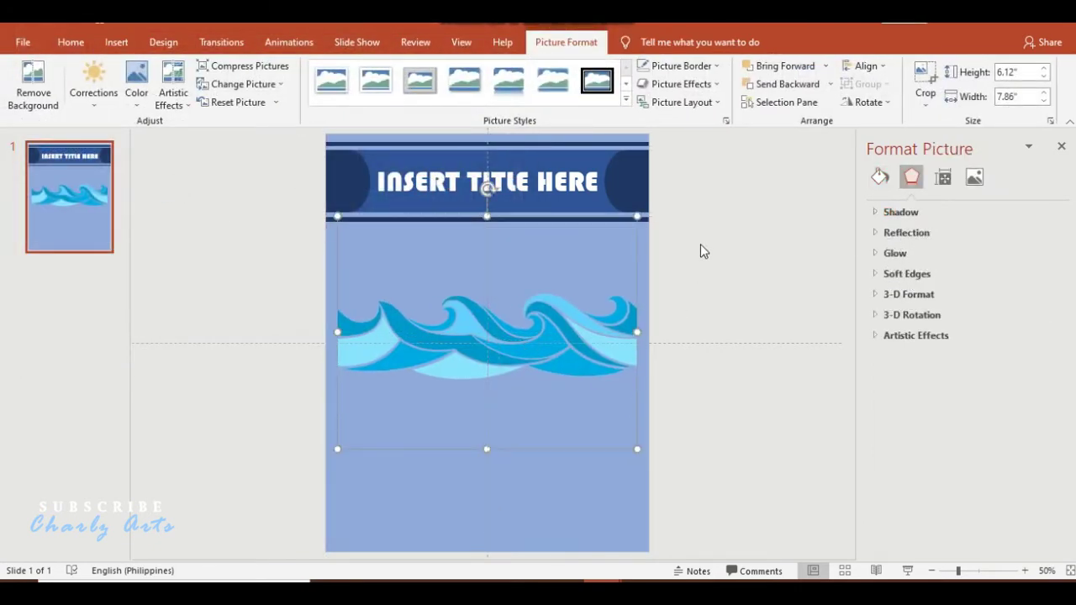
- Crop the empty space above and below the waves from the picture
click(925, 83)
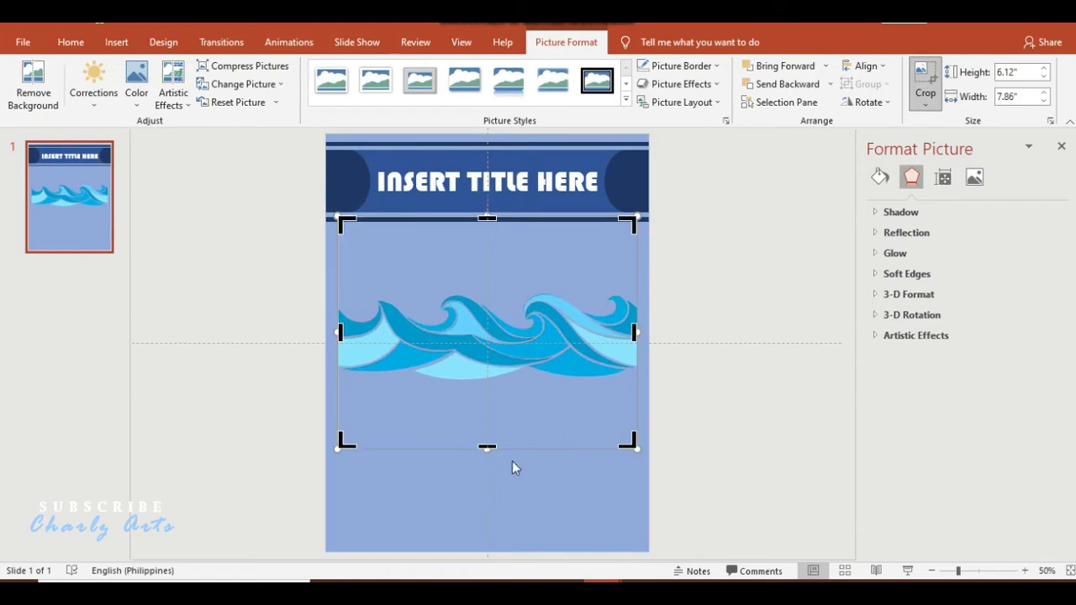
drag(488, 446, 545, 383)
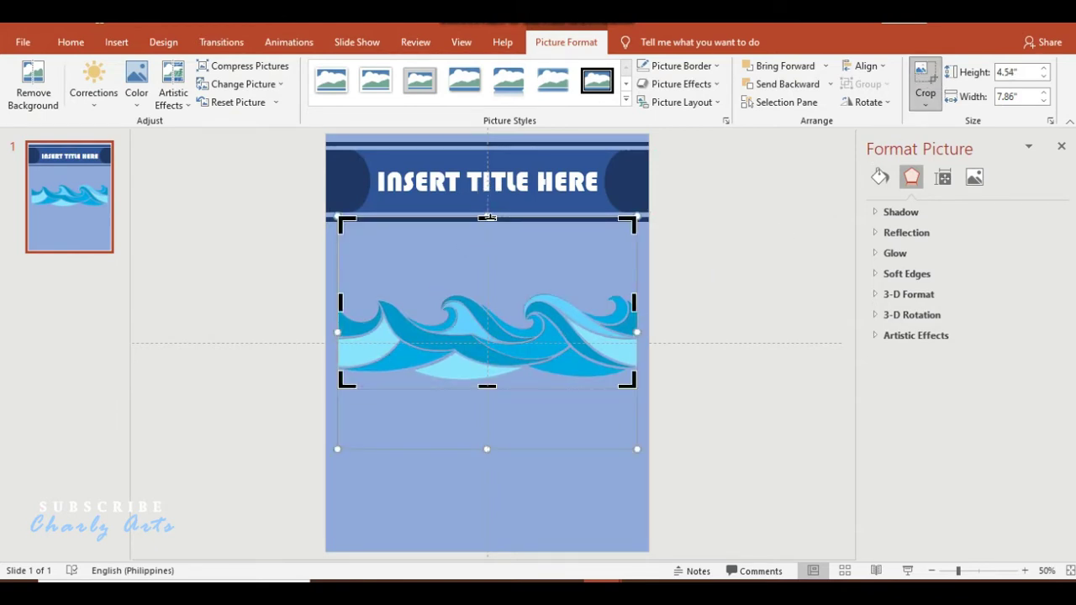
drag(490, 220, 495, 286)
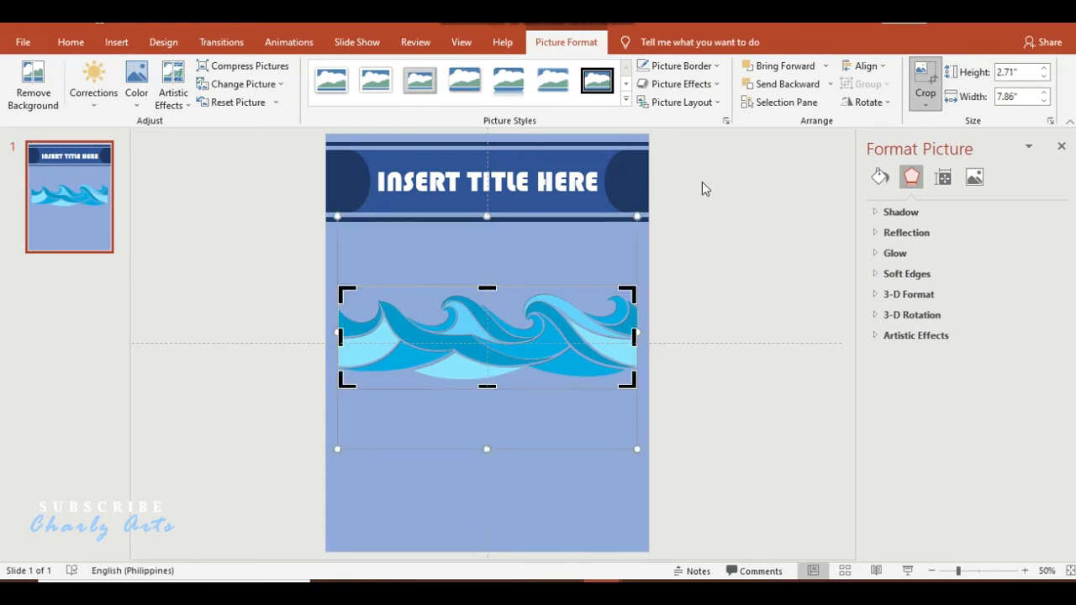
click(925, 80)
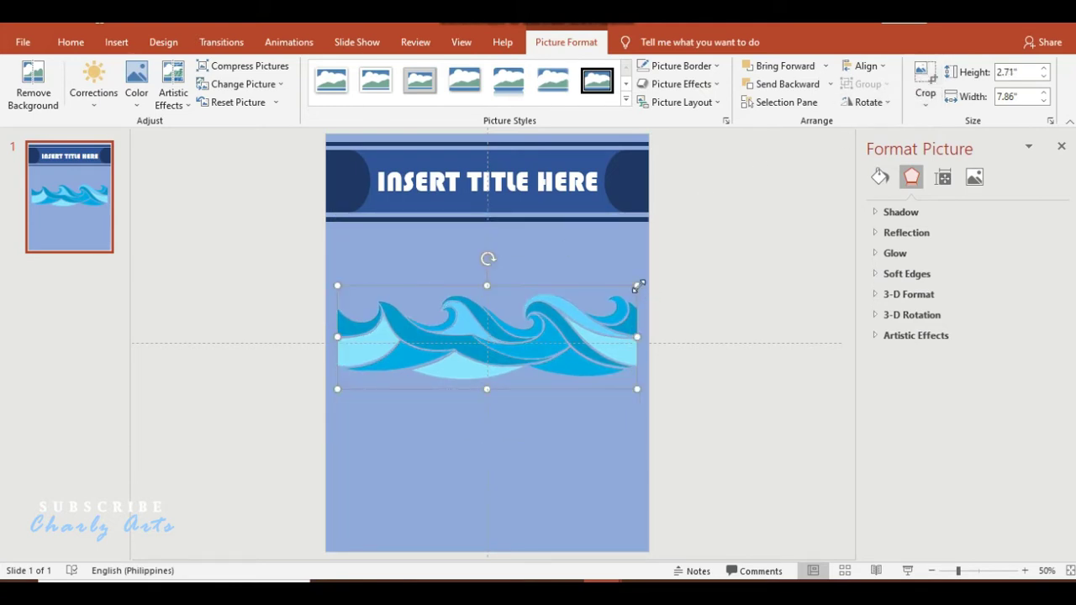
- Shrink the waves to 4.25 × 1.47 in at bottom-left and add a copy beside it
drag(638, 285, 520, 326)
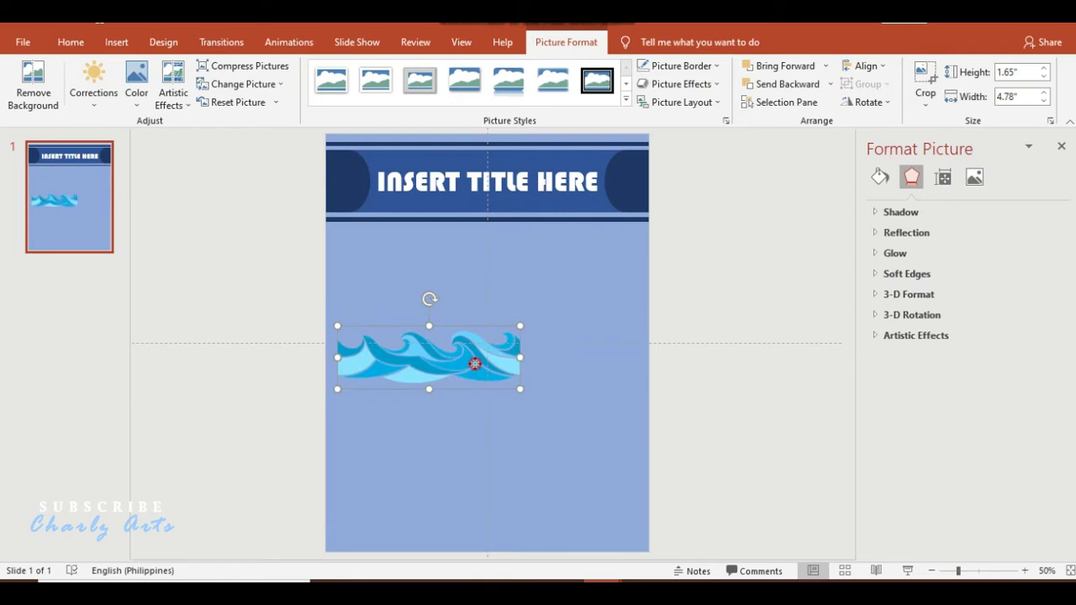
mouse_move(475, 363)
mouse_down()
mouse_move(463, 371)
mouse_move(501, 385)
mouse_move(493, 379)
mouse_move(442, 517)
mouse_move(450, 544)
mouse_move(607, 534)
mouse_up()
key(ctrl+c)
key(ctrl+v)
click(714, 490)
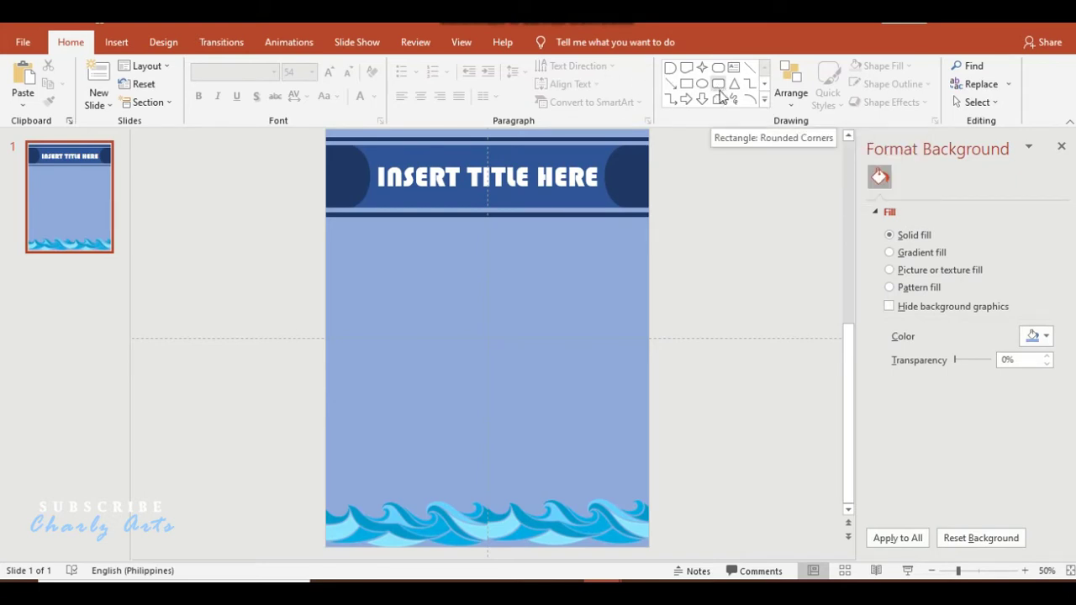
- Draw a small 0.31 in circle below the banner, eyedropper-filled with the dark wave blue
click(765, 100)
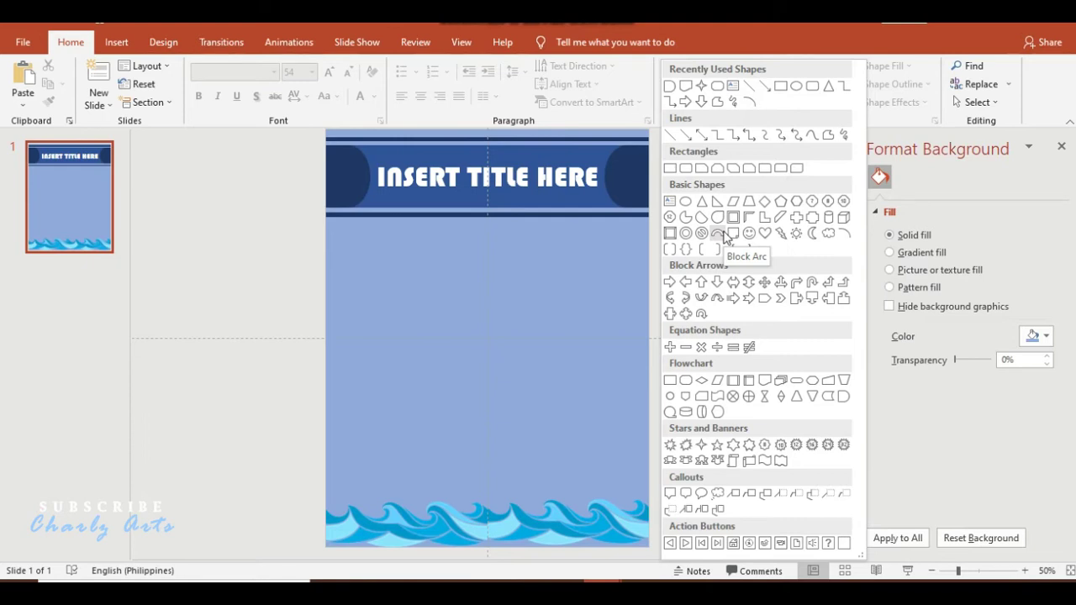
click(670, 396)
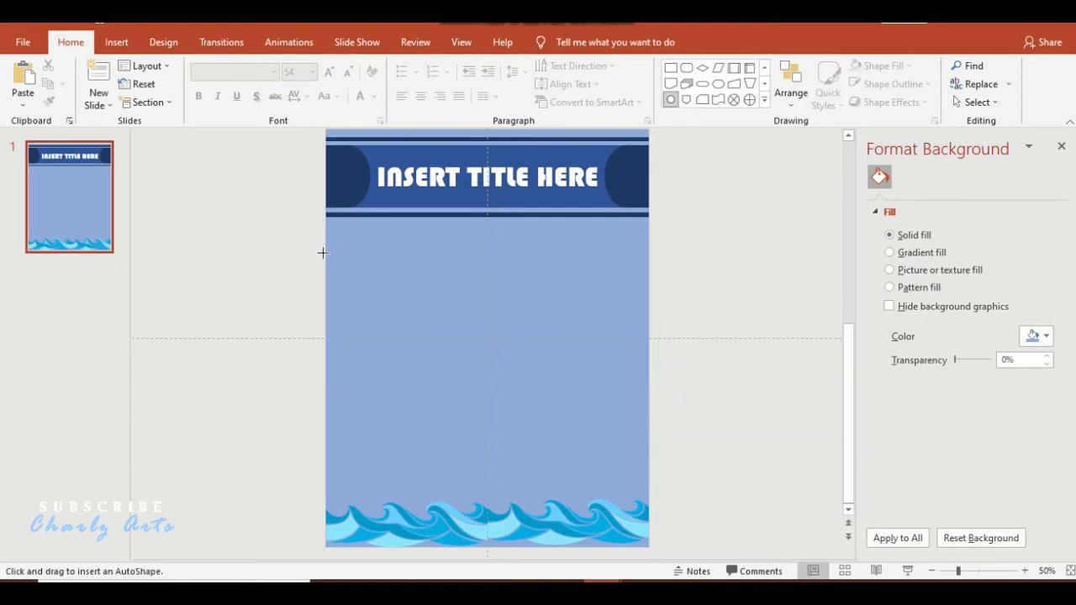
drag(337, 225, 349, 237)
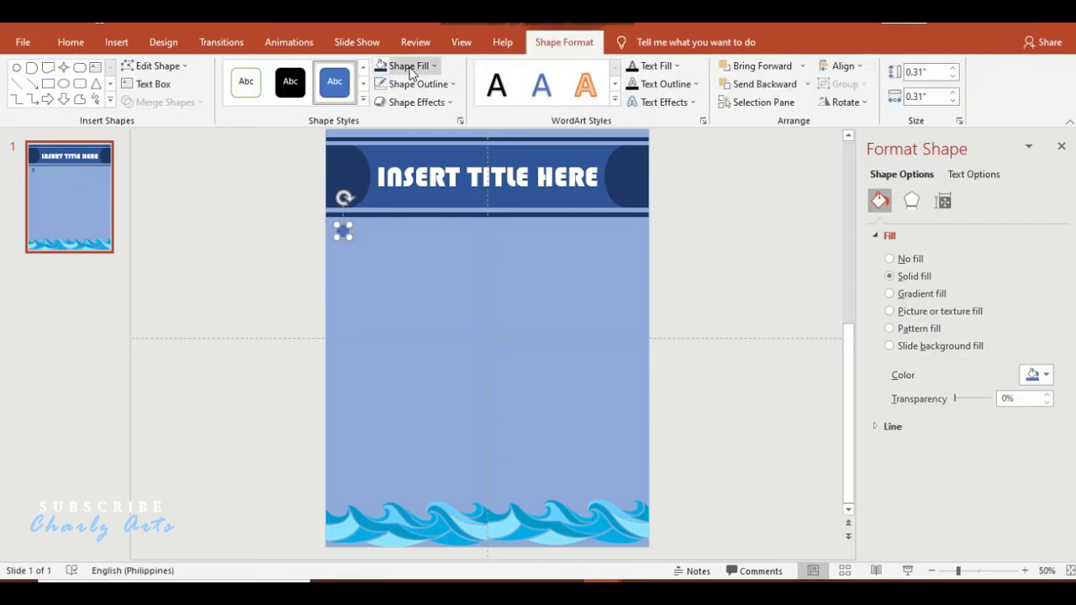
click(407, 66)
click(422, 245)
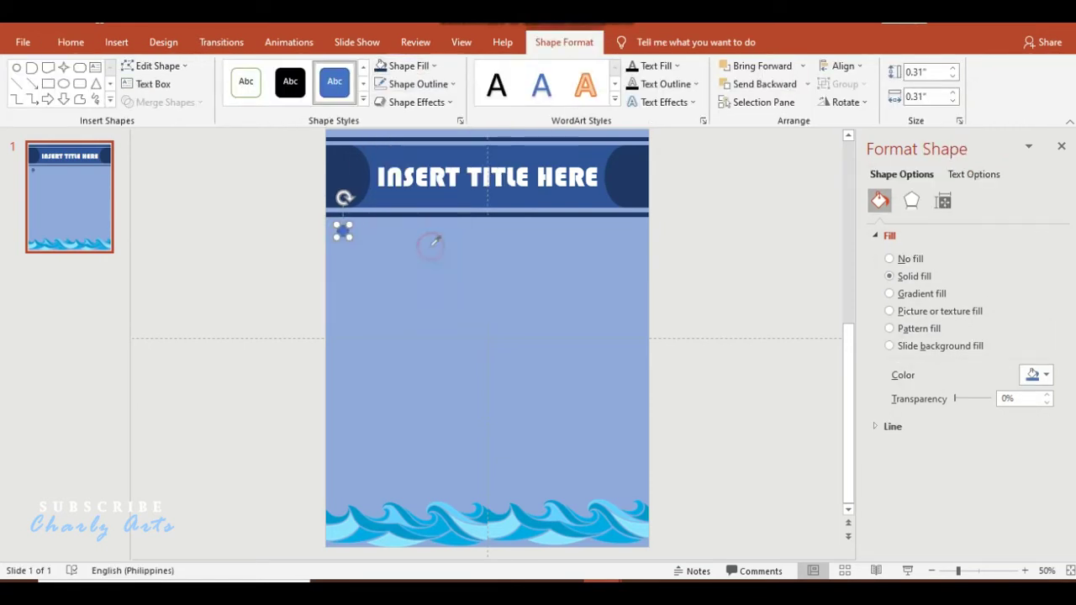
click(365, 519)
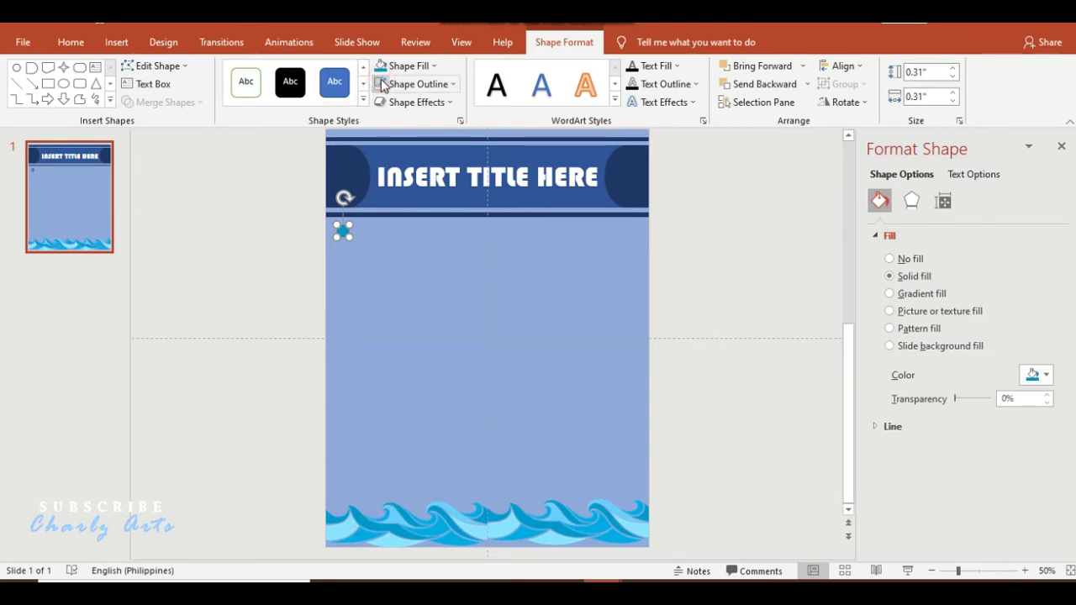
- Duplicate the circle and recolour the copy with the lighter wave blue
key(ctrl+d)
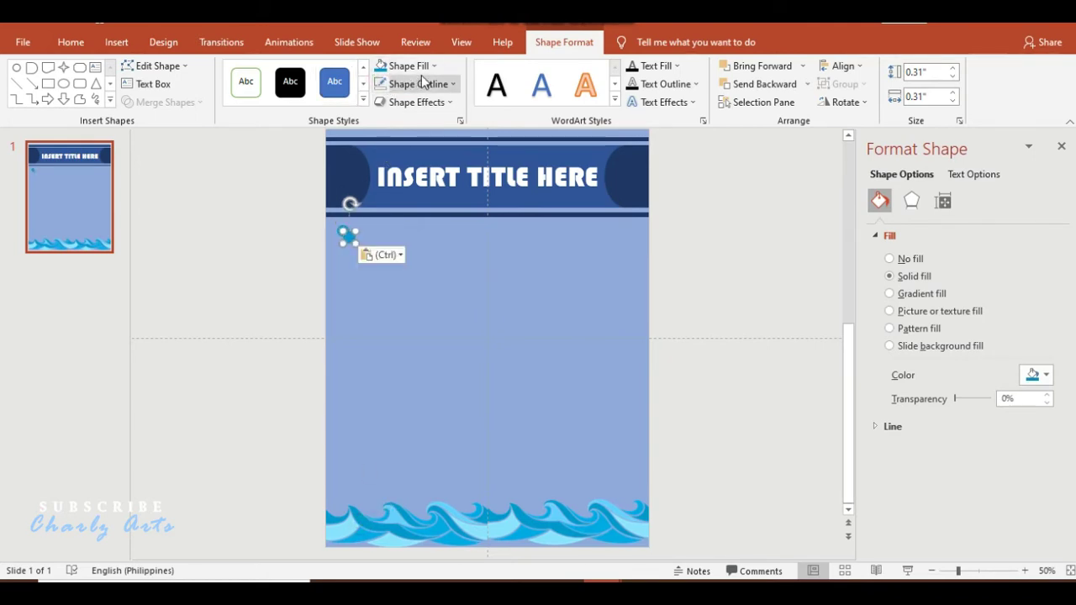
click(430, 73)
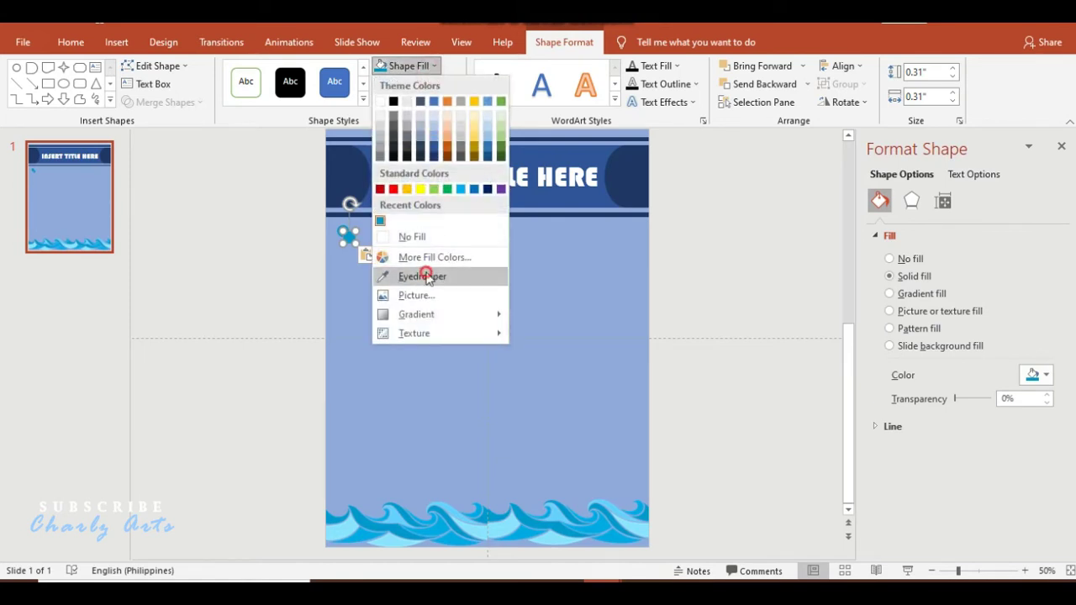
click(428, 277)
click(497, 525)
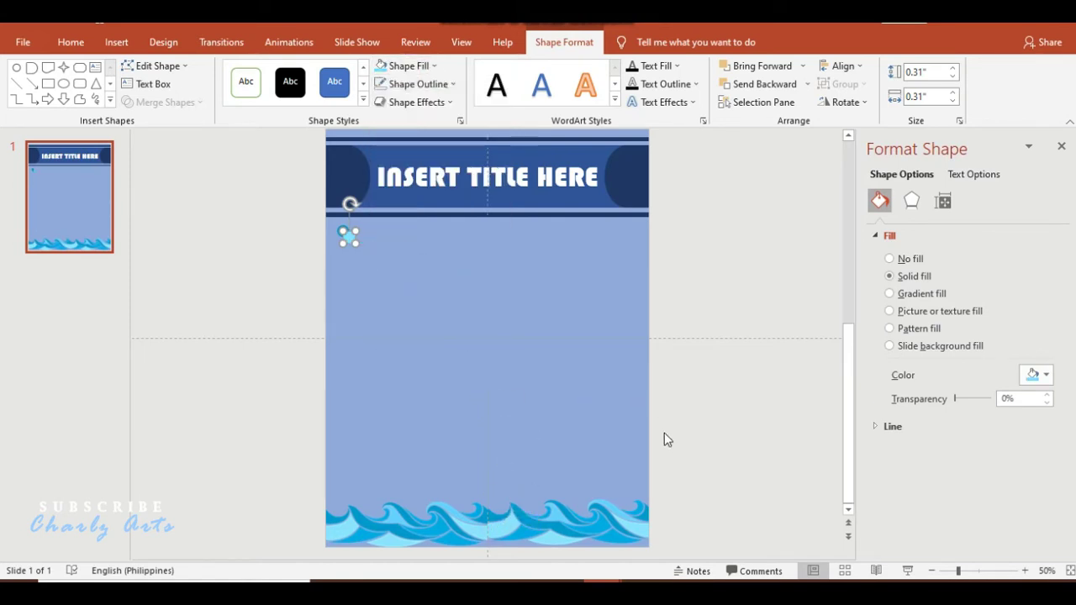
click(978, 574)
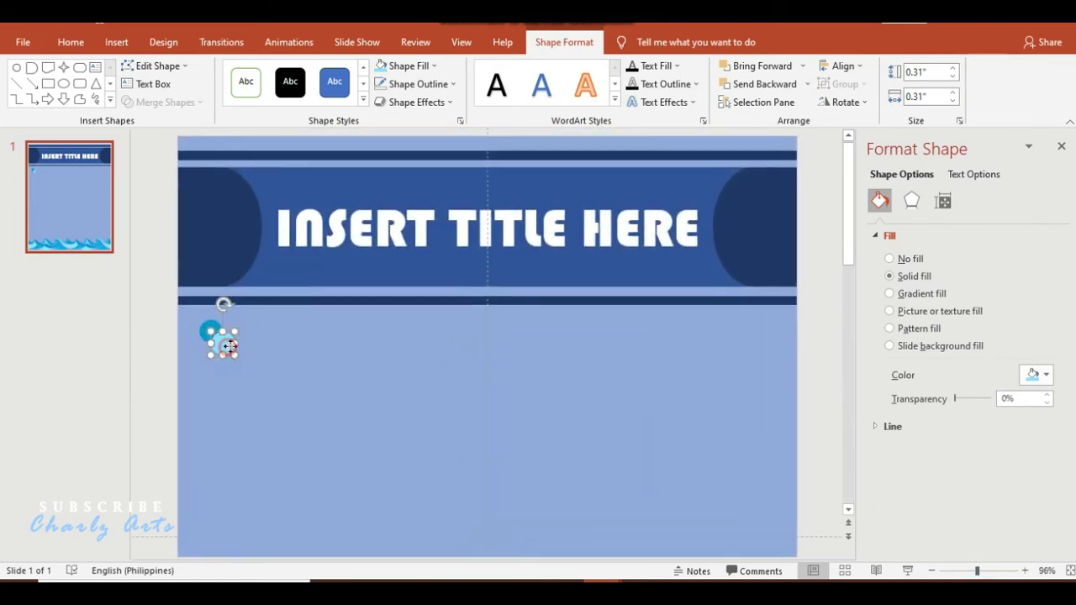
- Stagger the light circle above the dark one and paste copies of the pair along the row
drag(229, 345, 249, 323)
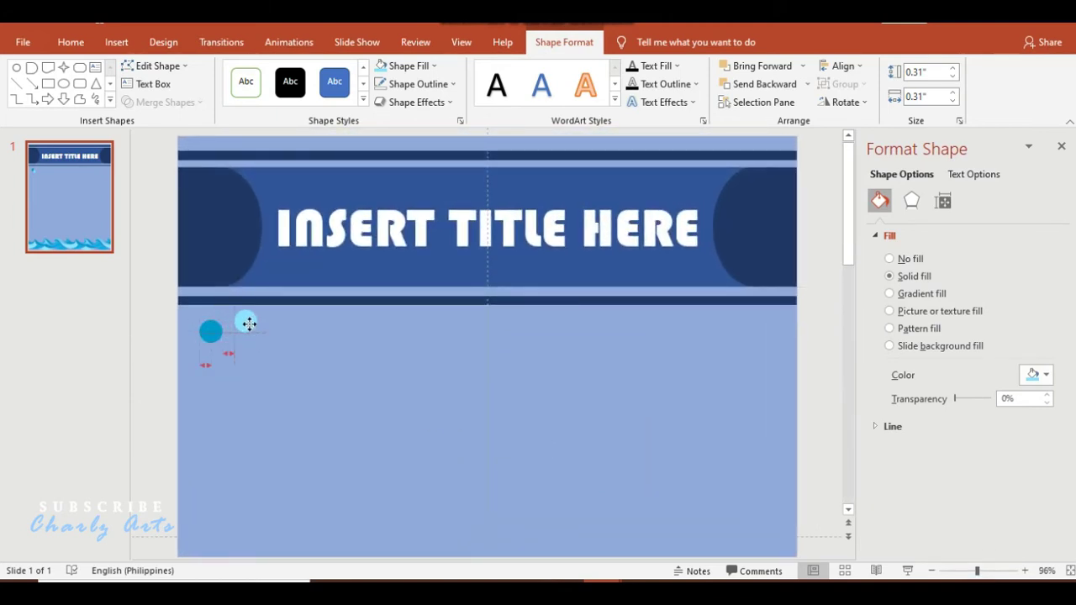
shift+click(211, 330)
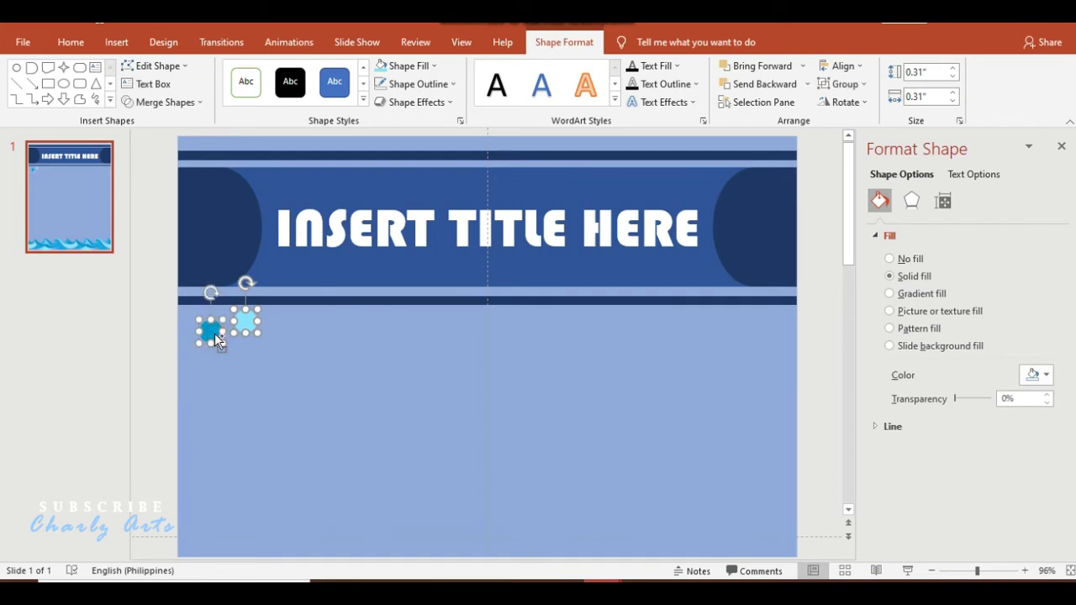
key(ctrl+c)
key(ctrl+v)
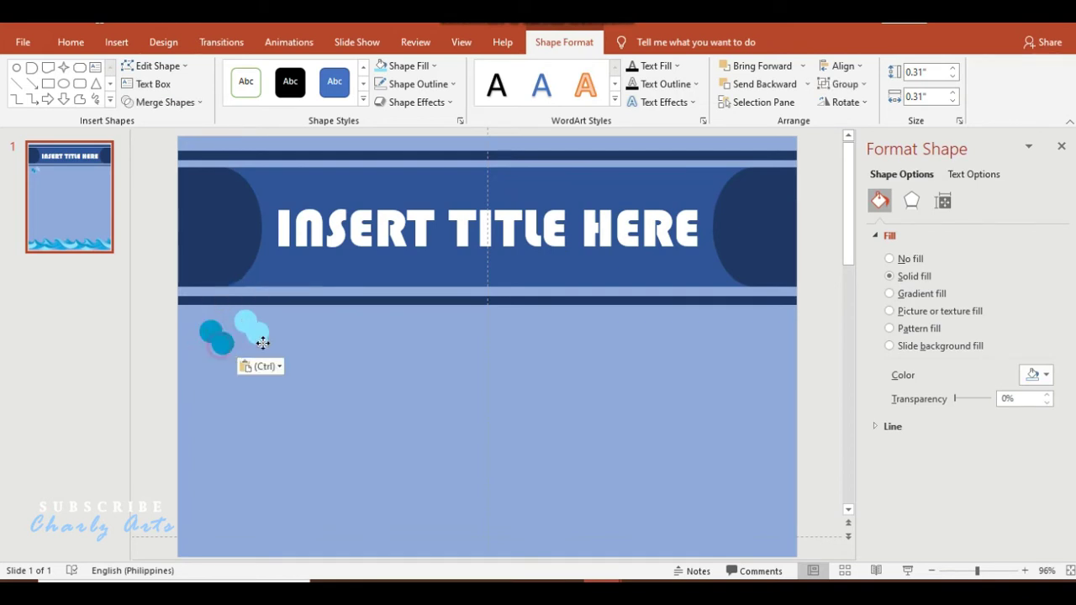
mouse_move(264, 343)
mouse_down()
mouse_move(358, 346)
mouse_move(357, 336)
mouse_move(320, 328)
mouse_up()
key(ctrl+v)
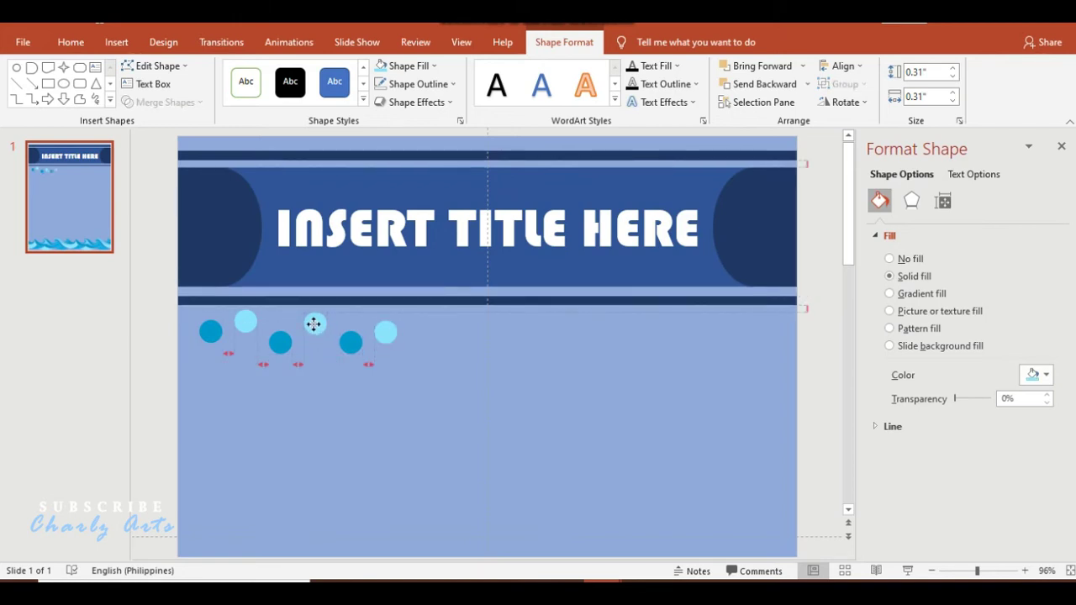
drag(315, 327, 310, 321)
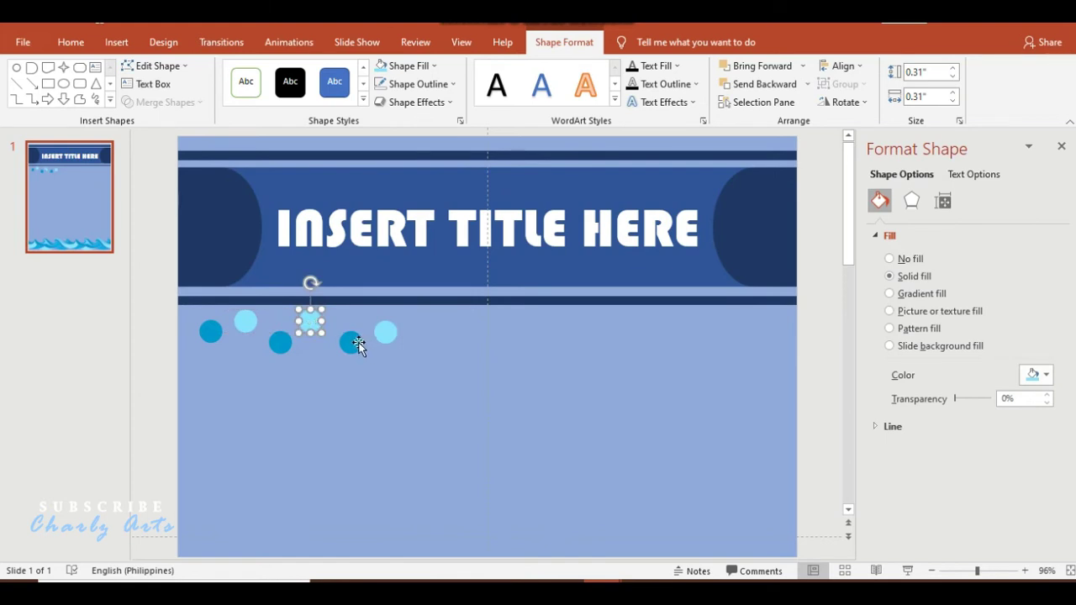
drag(385, 333, 376, 321)
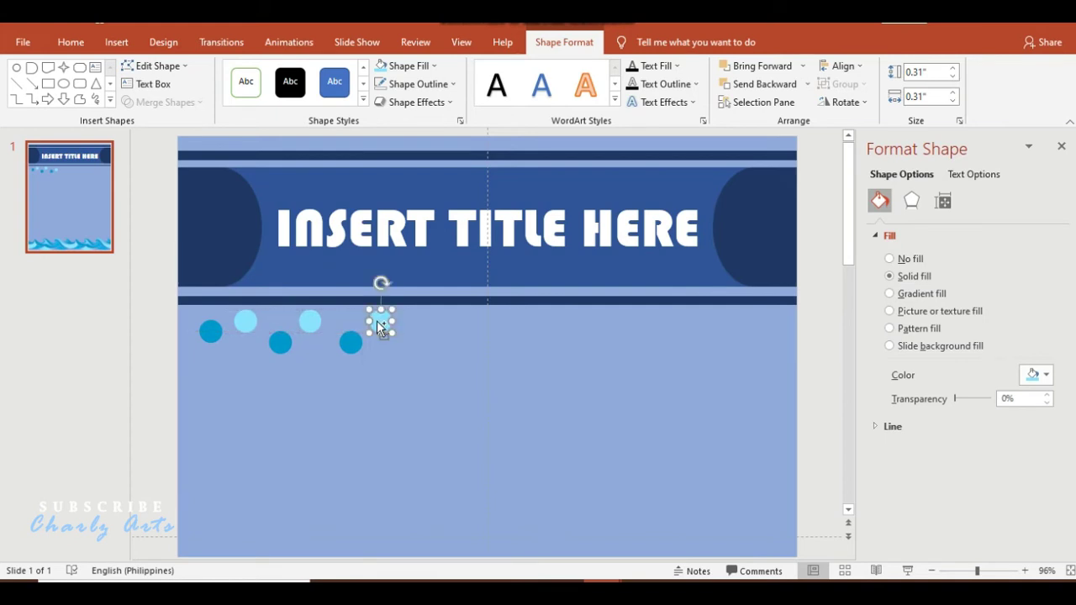
- Extend the zigzag with one more light circle on top and two dark circles below
key(ctrl+c)
key(ctrl+v)
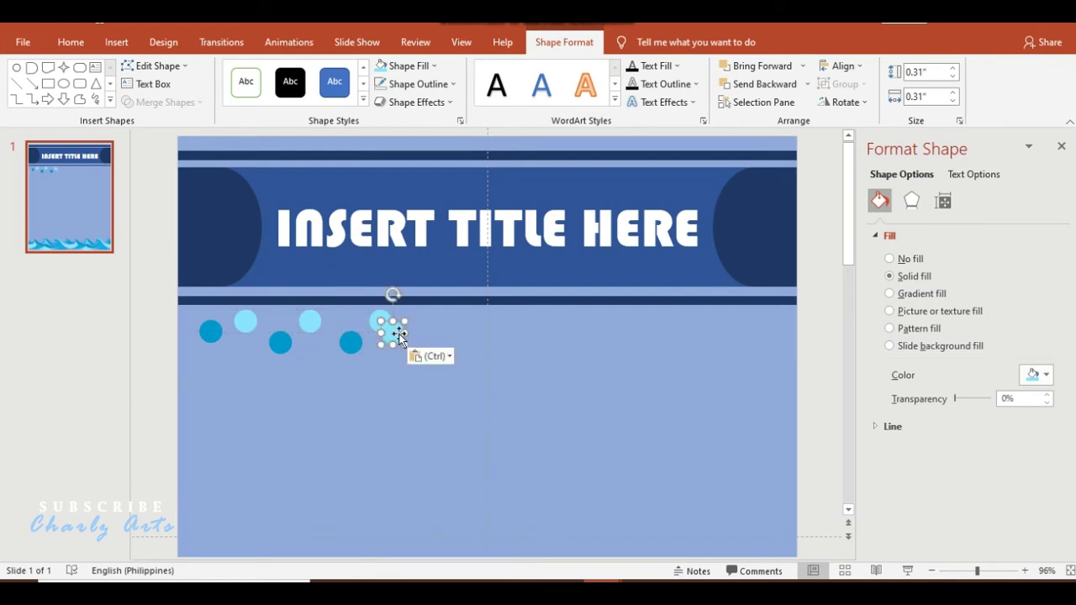
drag(394, 334, 444, 320)
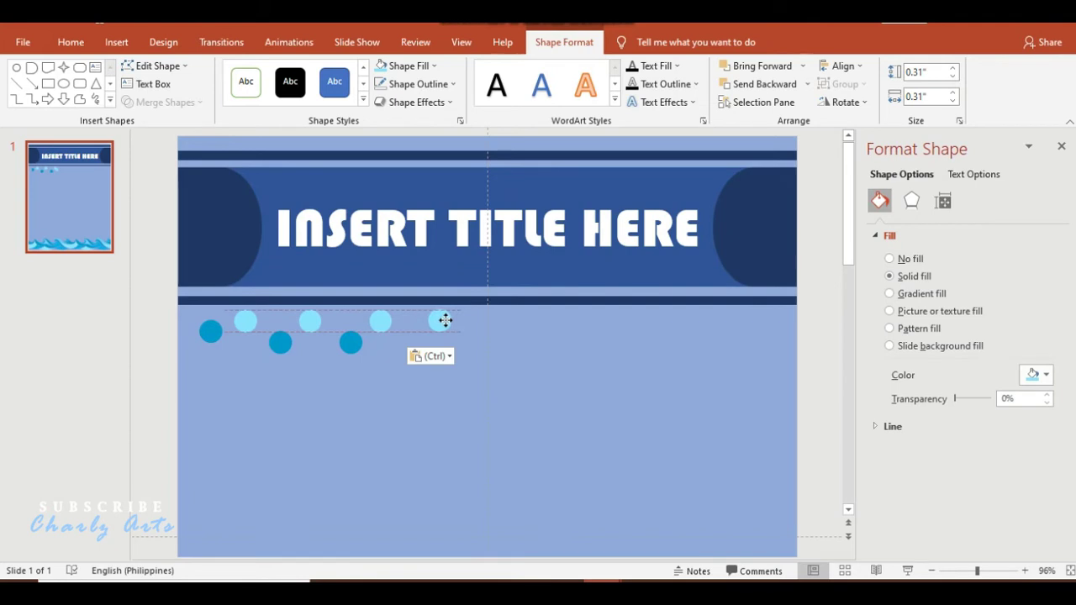
click(354, 344)
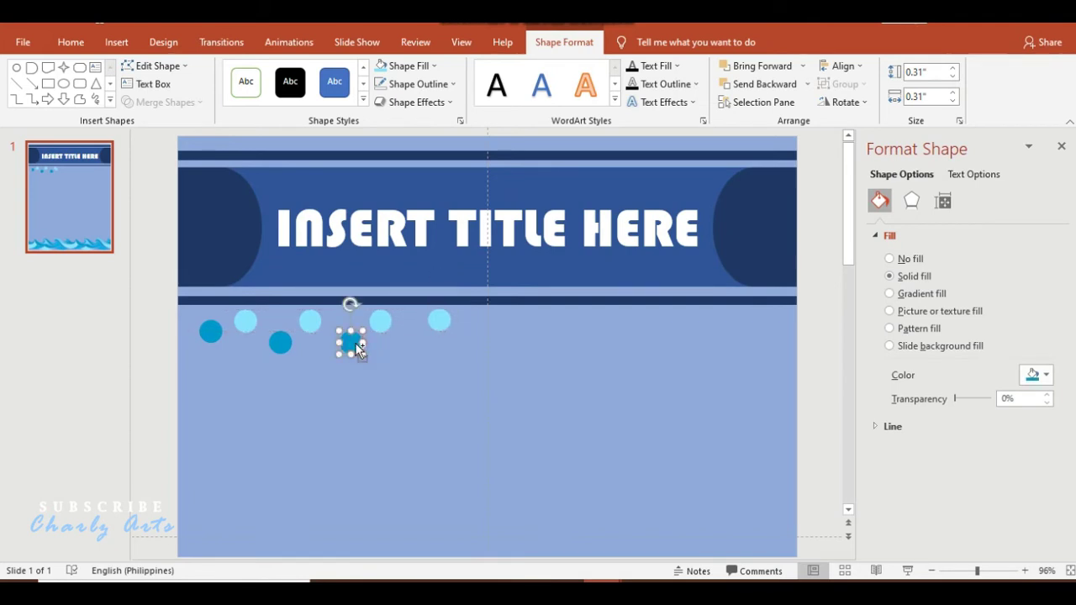
key(ctrl+c)
key(ctrl+v)
drag(360, 356, 412, 346)
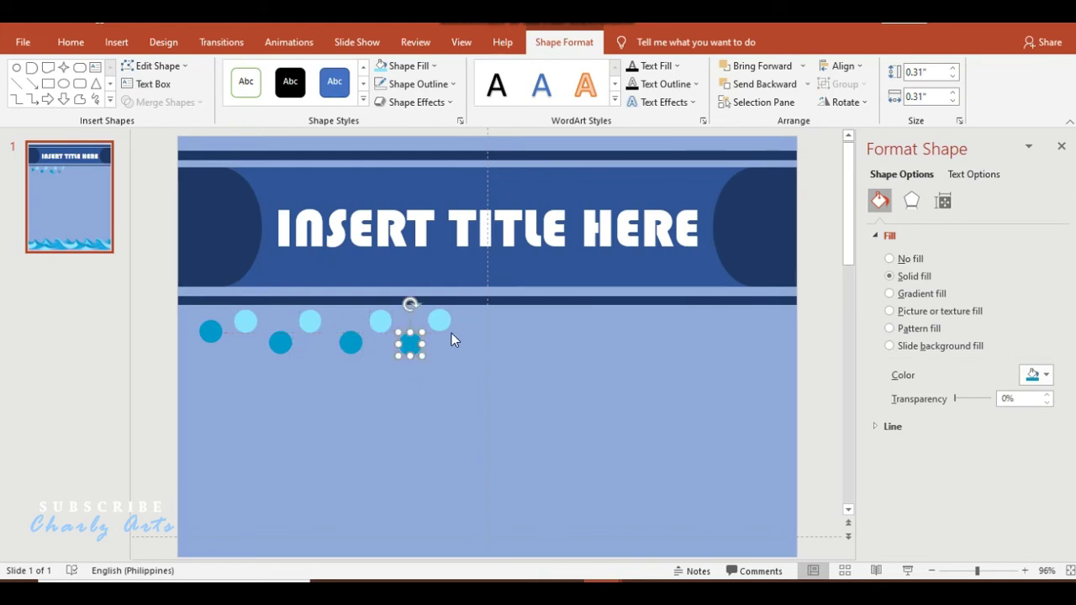
key(ctrl+v)
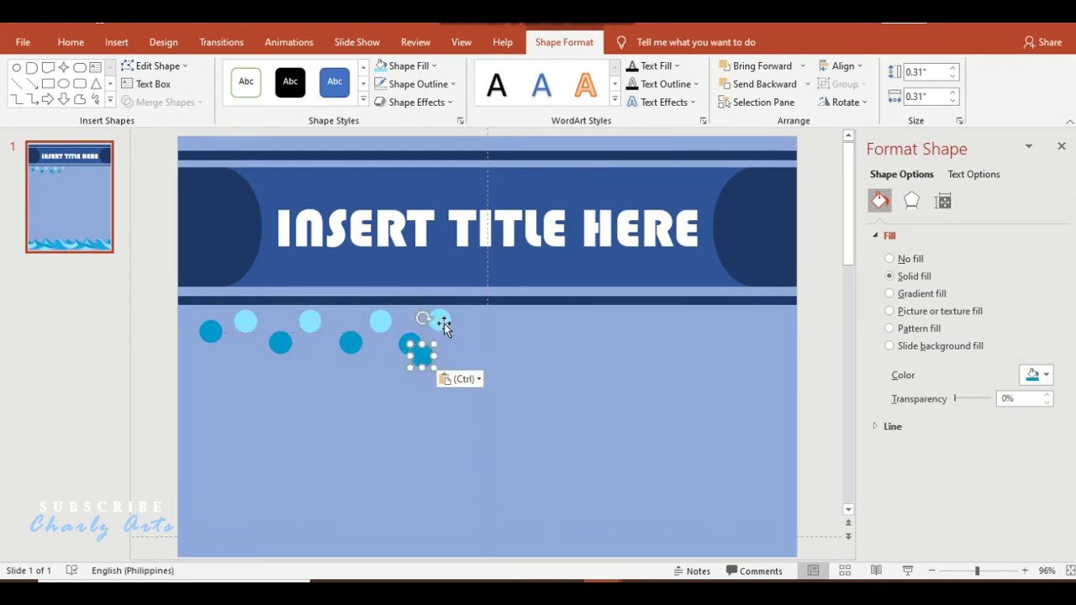
drag(418, 358, 470, 345)
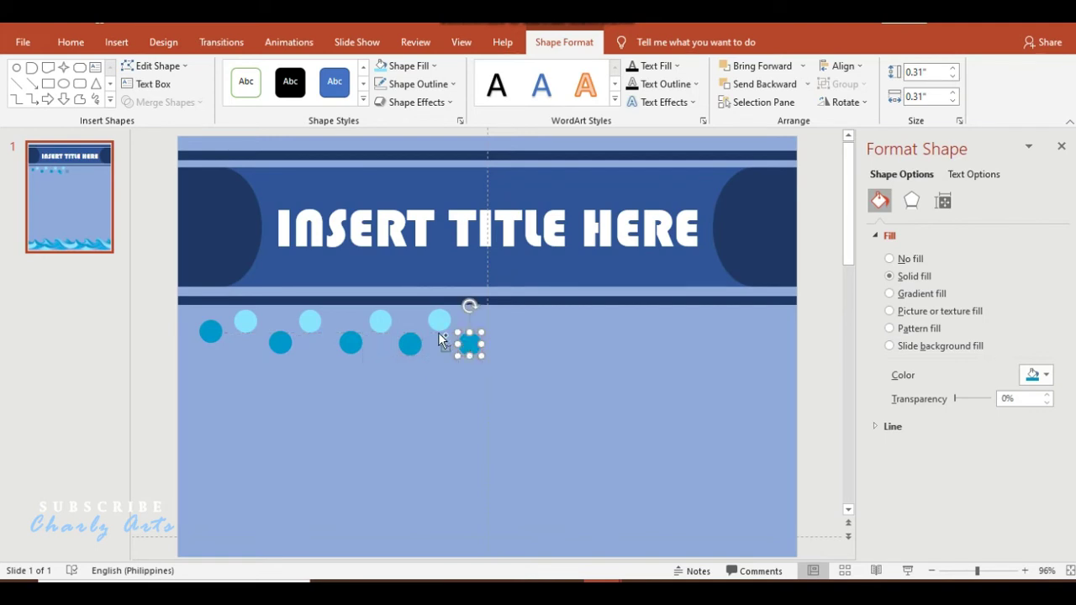
- Select all nine alternating dark and light circles in the row
ctrl+click(439, 320)
ctrl+click(411, 346)
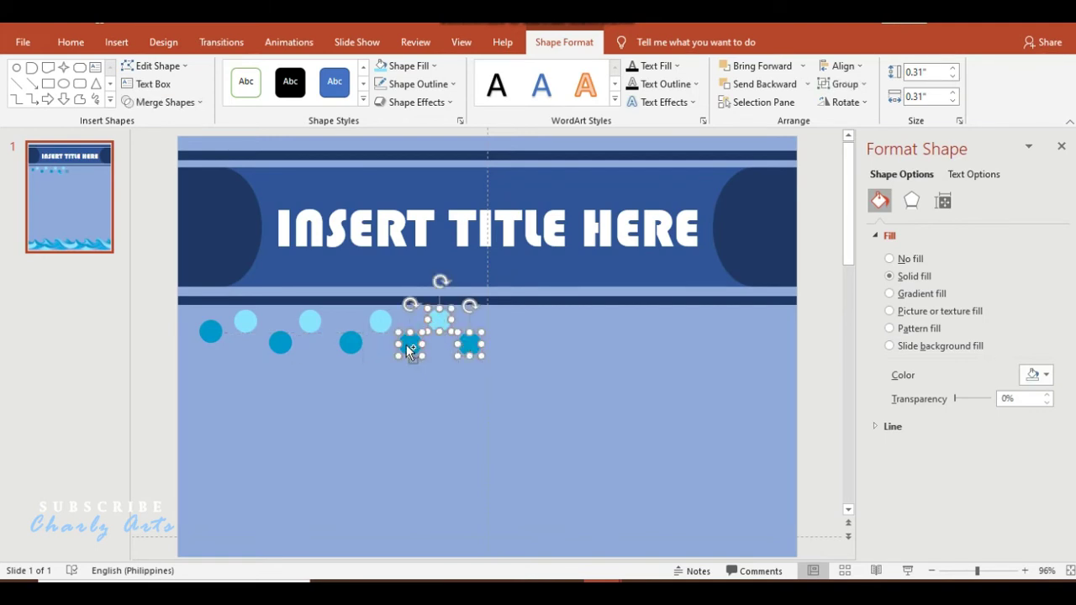
ctrl+click(382, 323)
ctrl+click(350, 344)
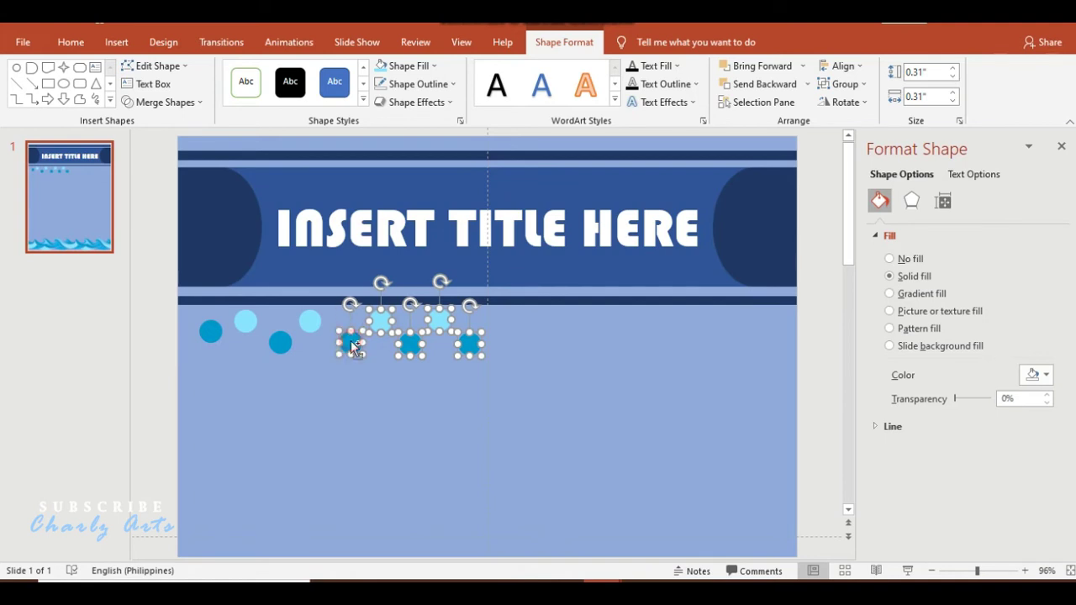
ctrl+click(317, 326)
ctrl+click(281, 344)
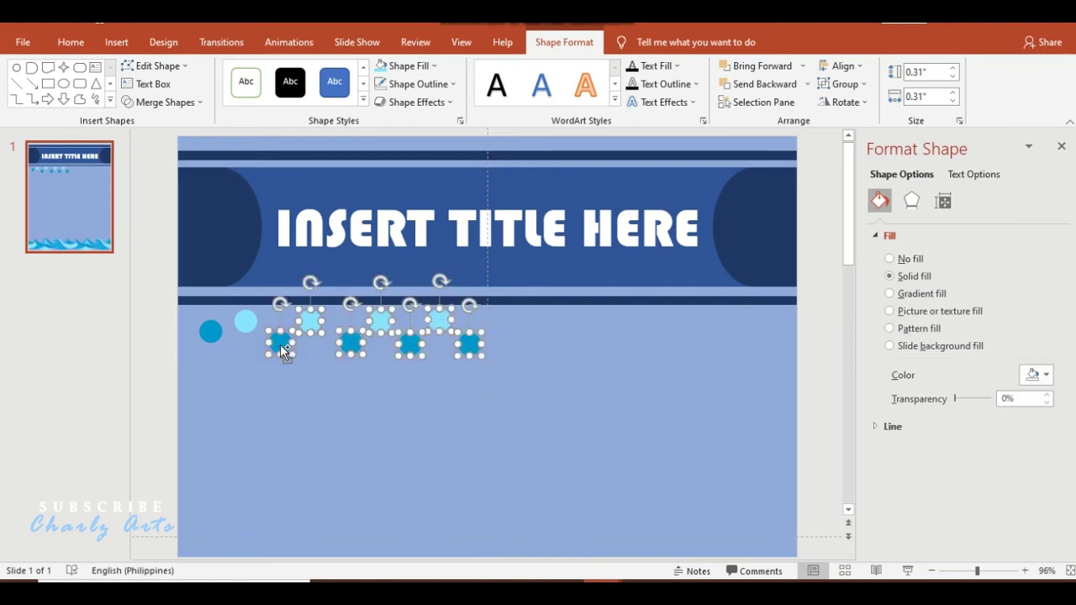
ctrl+click(246, 324)
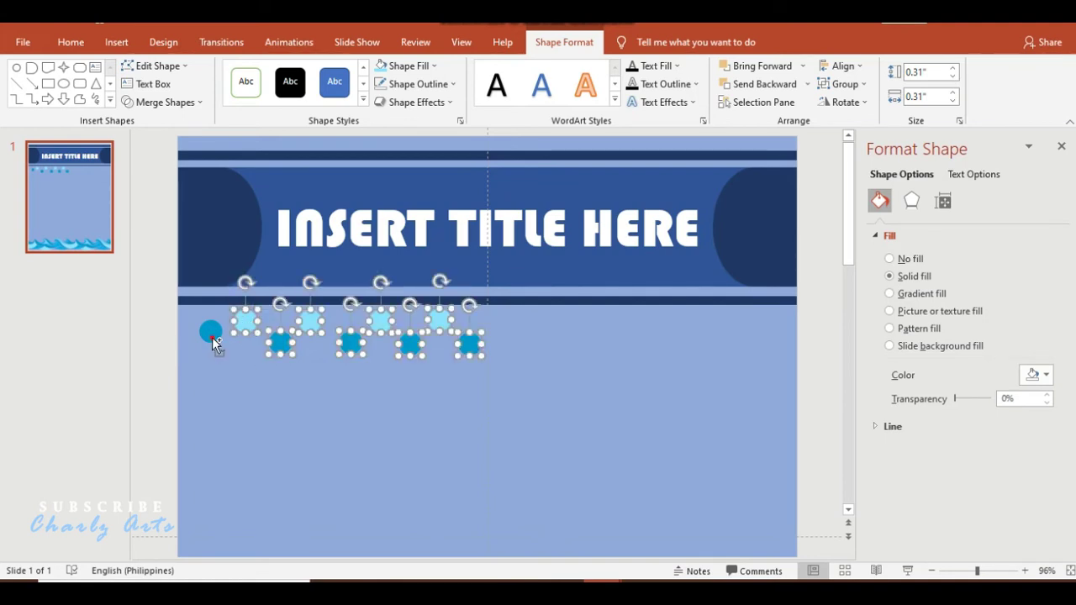
ctrl+click(212, 340)
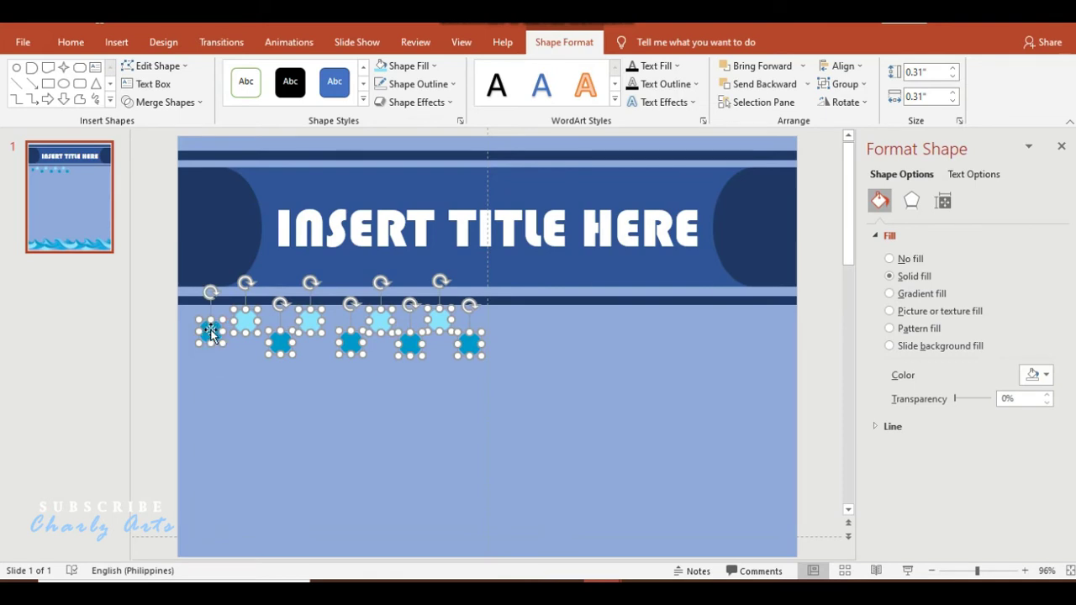
- Group the dots, paste a horizontally flipped copy, and place it at the row's right end
right_click(217, 334)
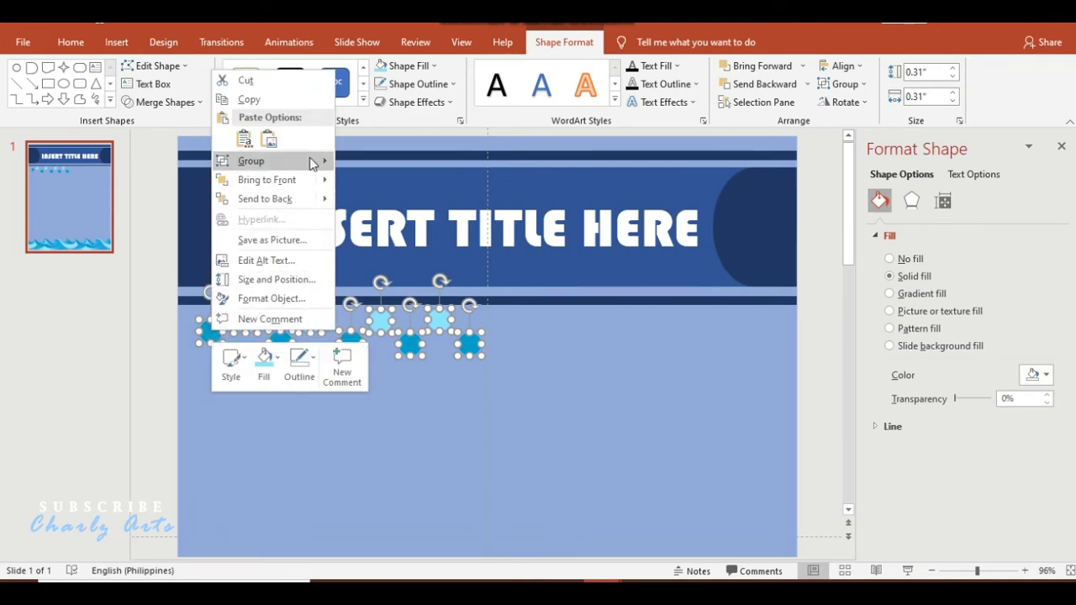
click(359, 164)
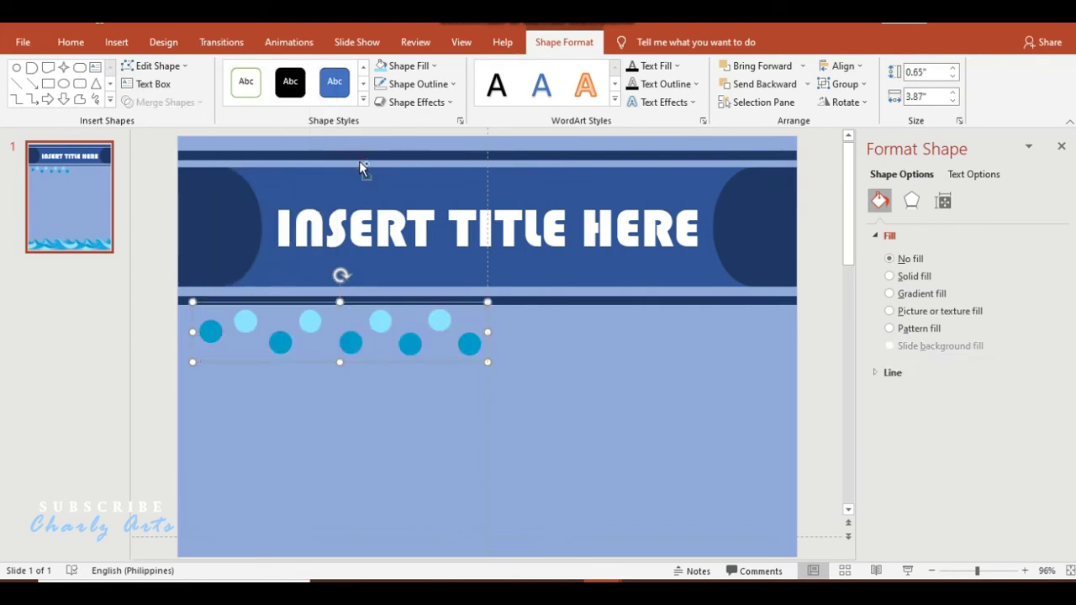
key(ctrl+v)
click(849, 101)
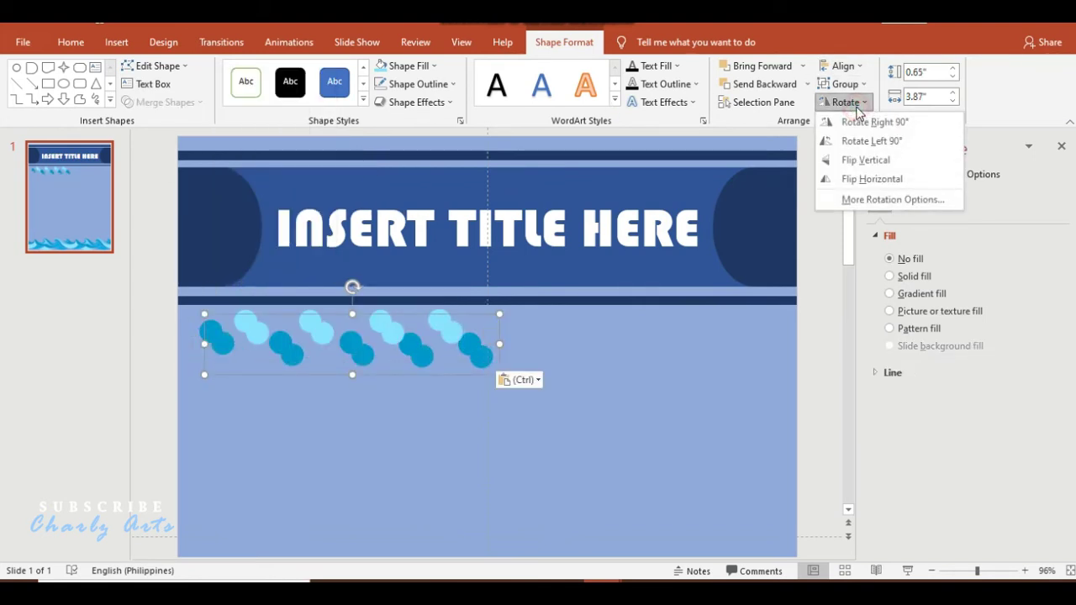
click(873, 178)
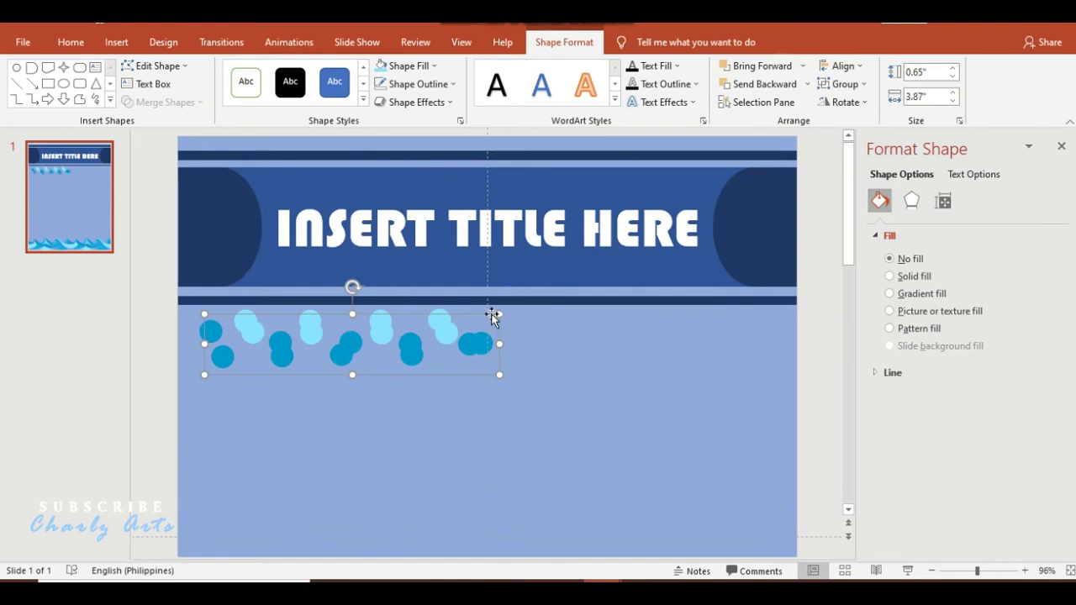
drag(492, 315, 767, 307)
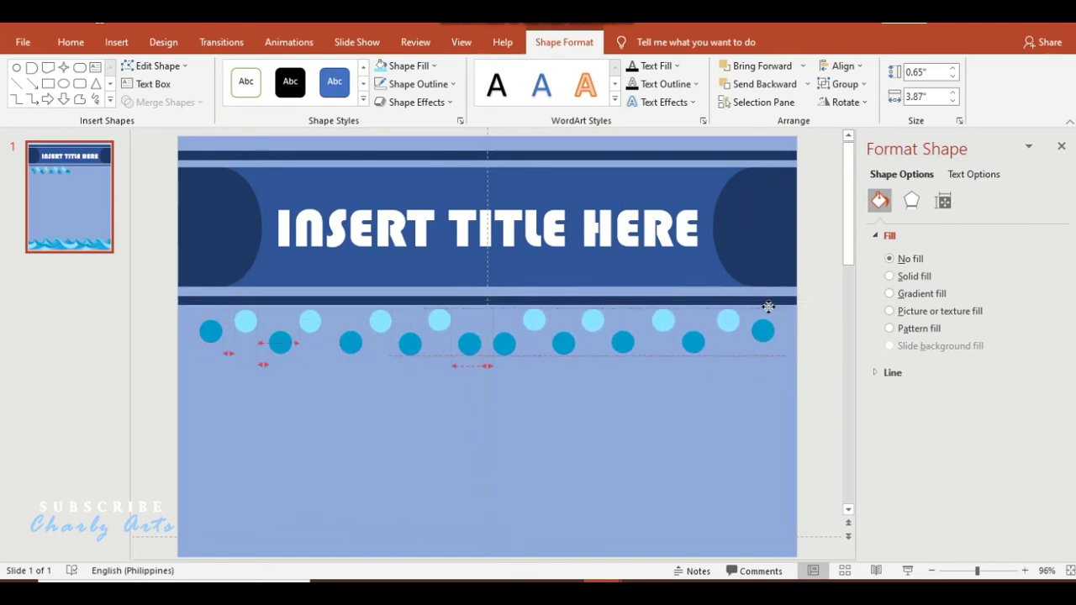
drag(768, 307, 782, 309)
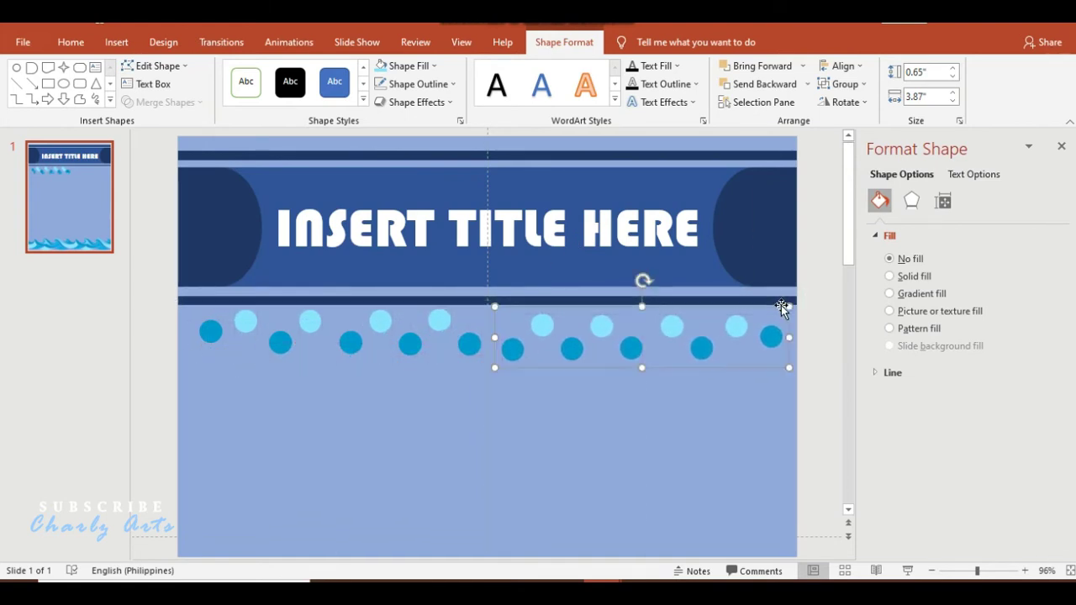
- Flip the copied dot group vertically so the zigzag continues across the full width
click(843, 102)
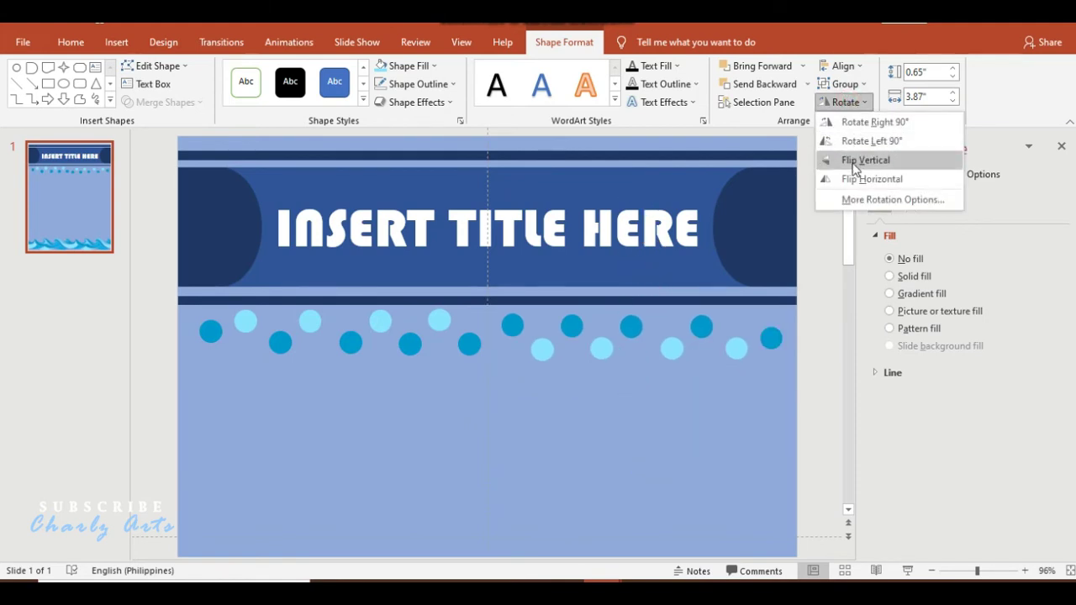
click(857, 161)
click(821, 366)
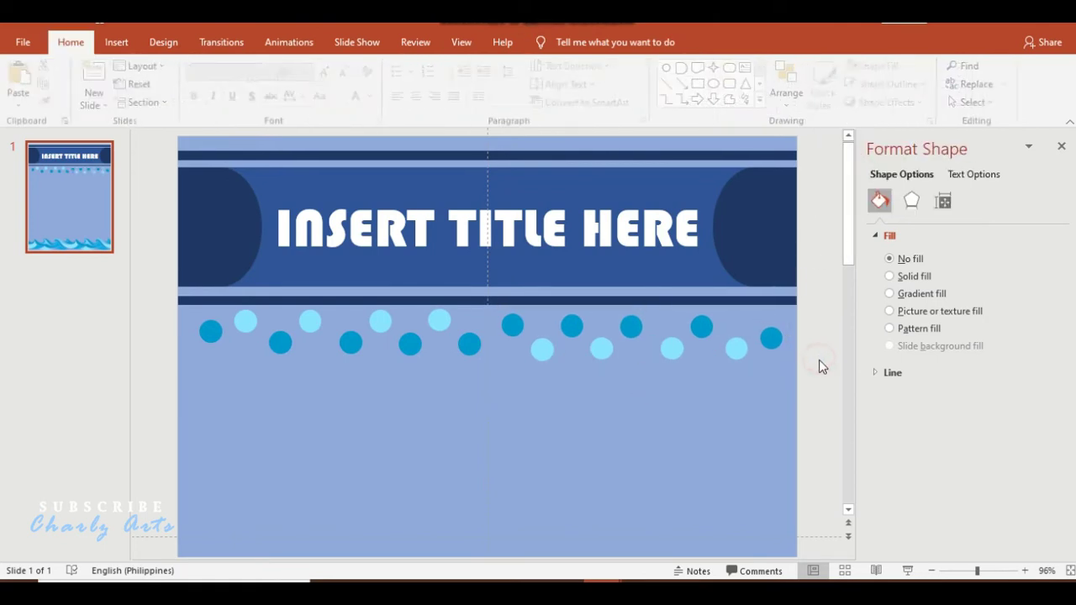
click(931, 571)
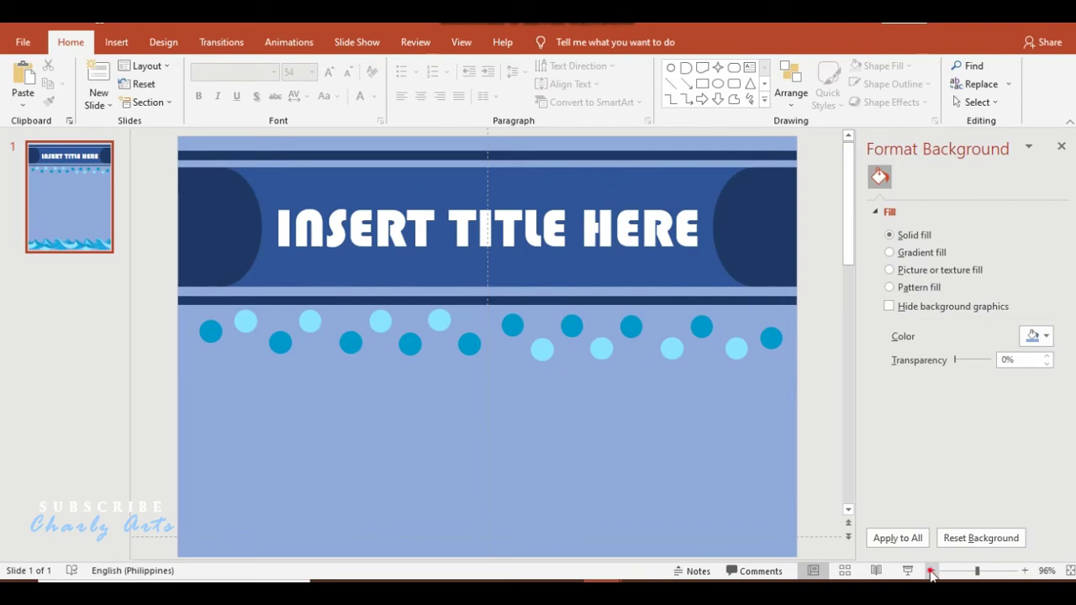
click(932, 571)
click(932, 571)
click(932, 571)
click(932, 571)
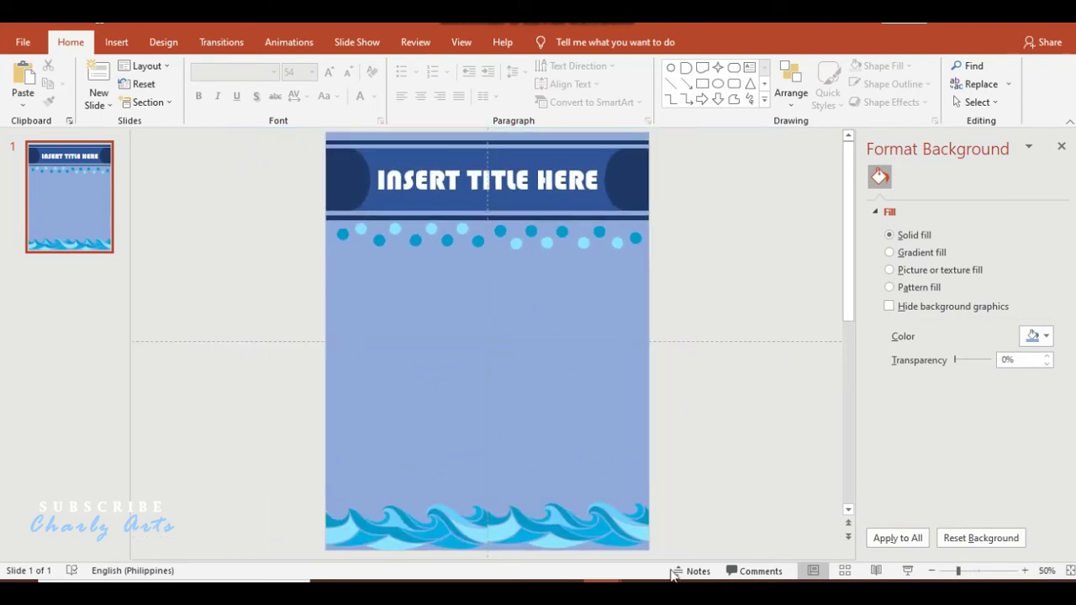
- Draw a rectangle over the slide body, fill it Blue-Gray, Text 2, Darker 50%, and nudge it down
click(702, 83)
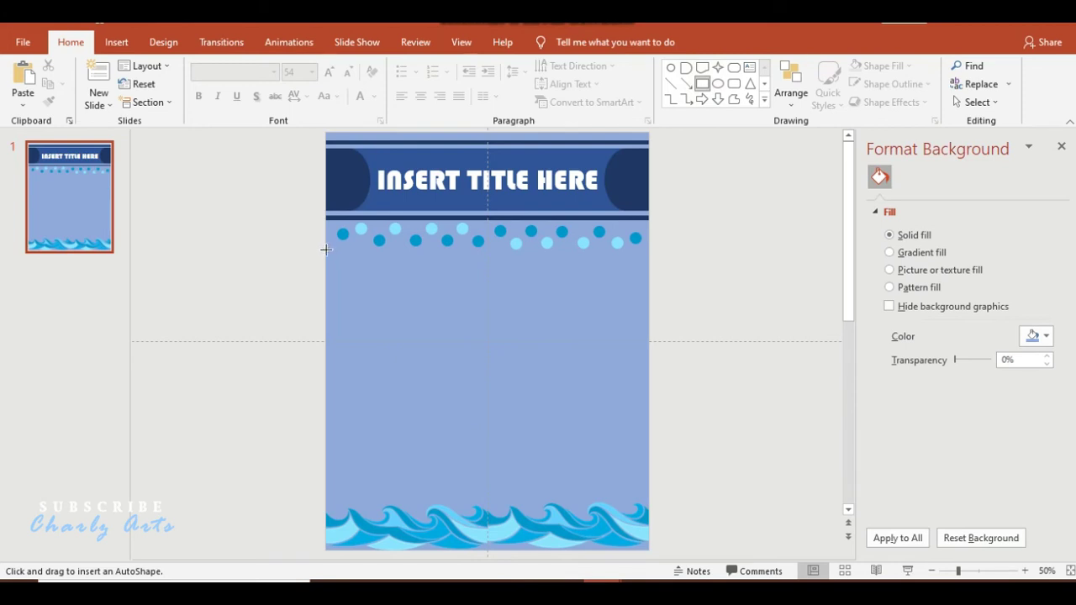
drag(326, 248, 648, 497)
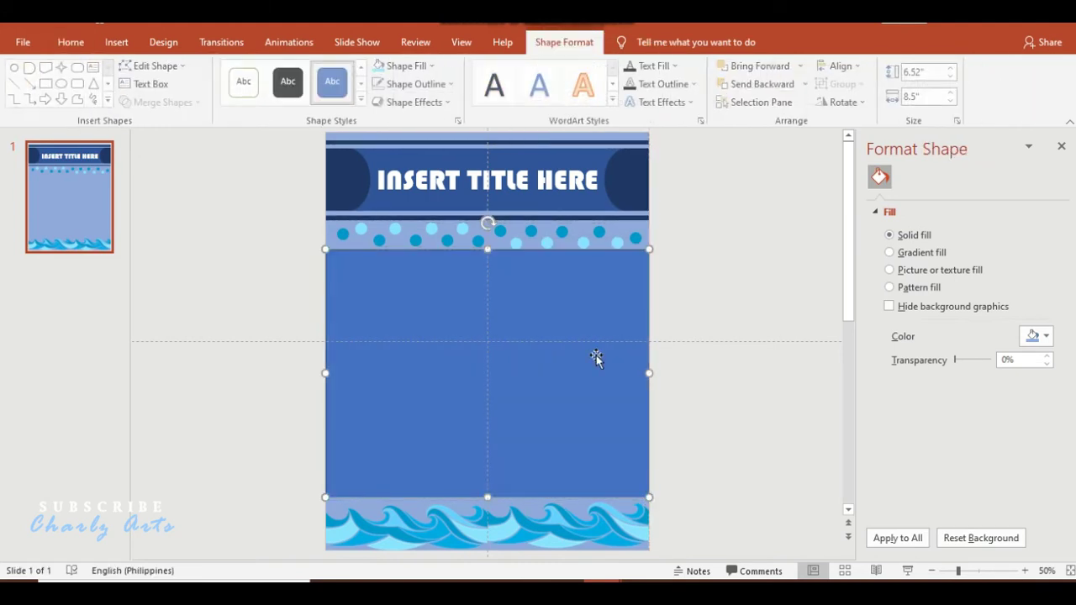
click(404, 67)
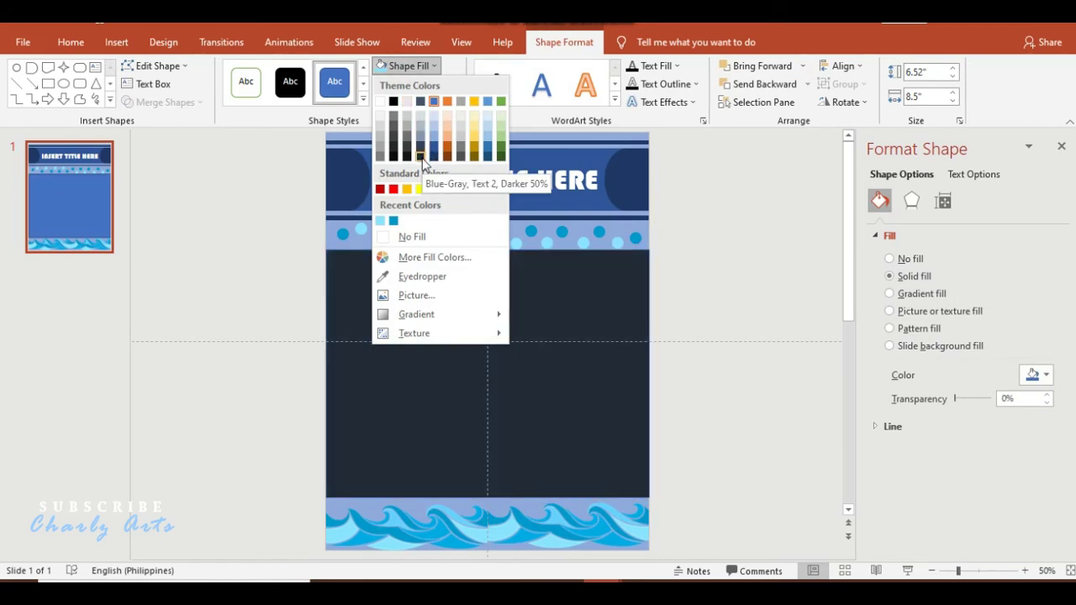
click(421, 157)
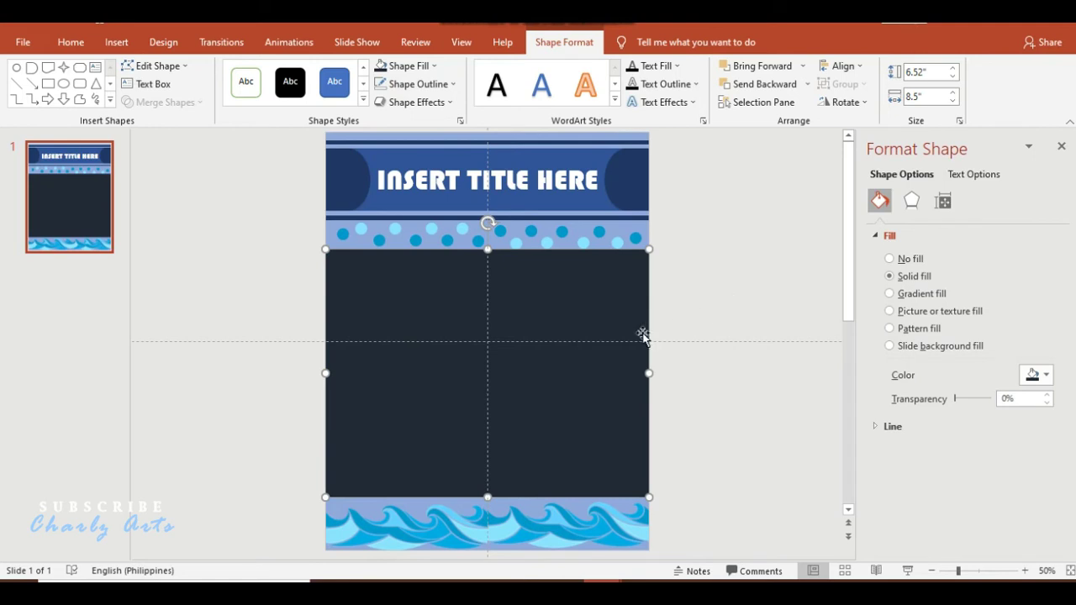
key(Down)
key(Down)
key(Down)
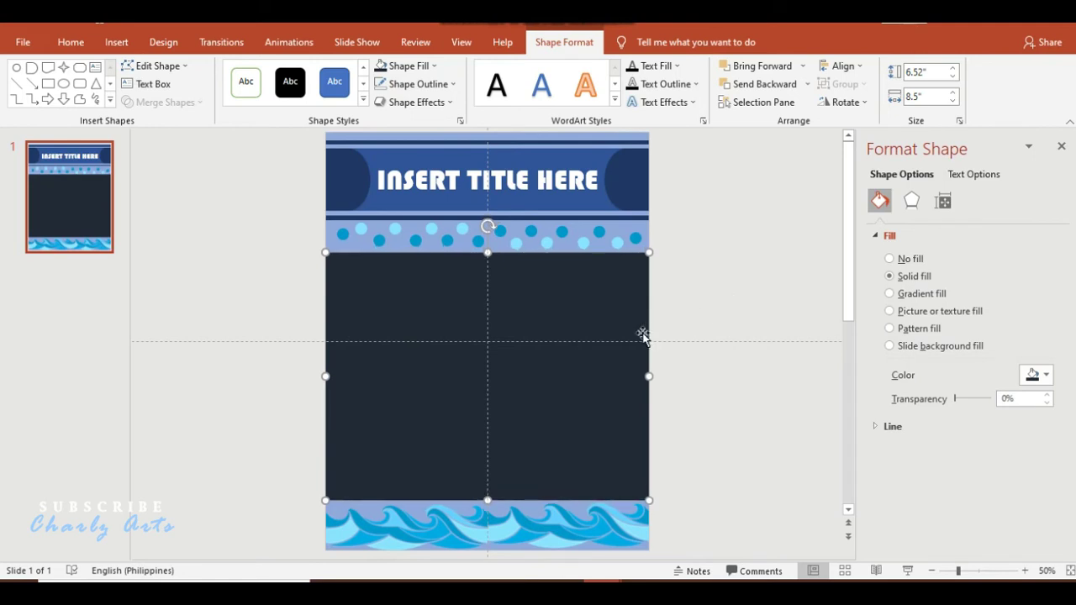
click(712, 308)
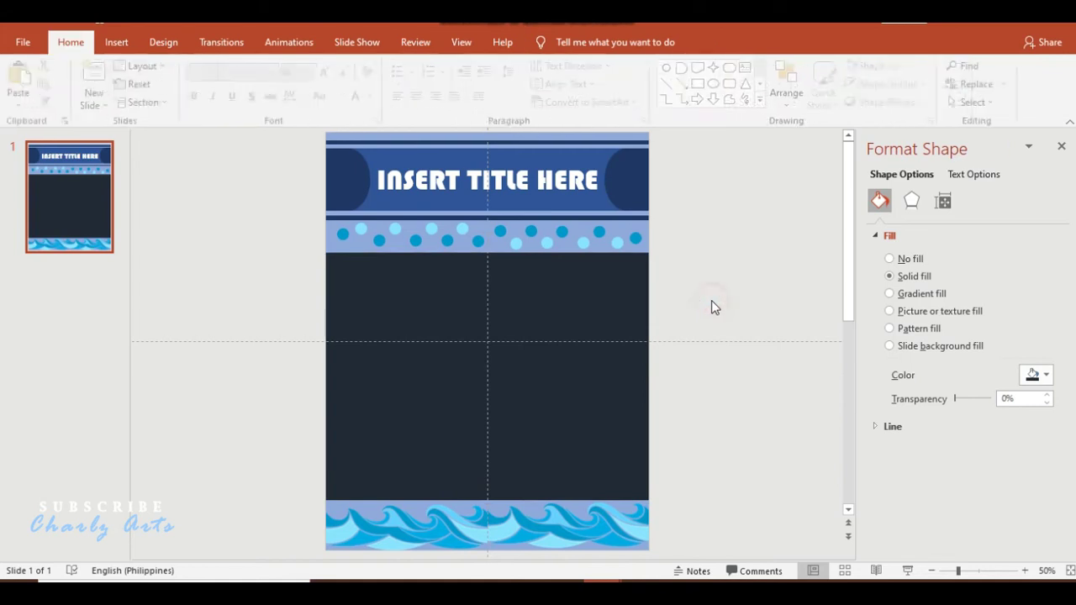
- Draw a rounded rectangle on the left of the navy body and fill it light blue
click(734, 83)
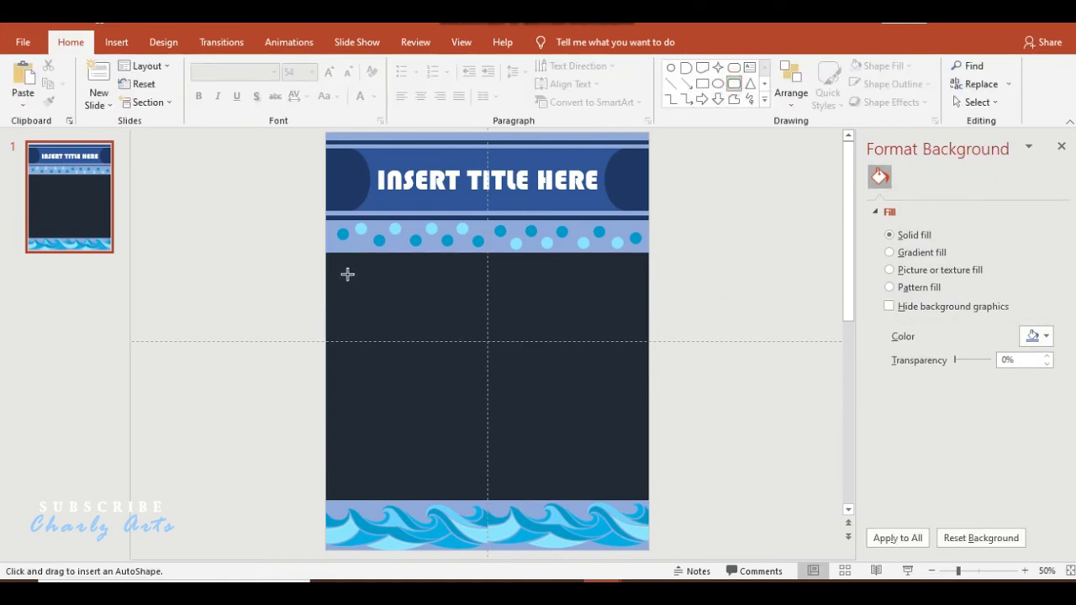
drag(347, 274, 487, 483)
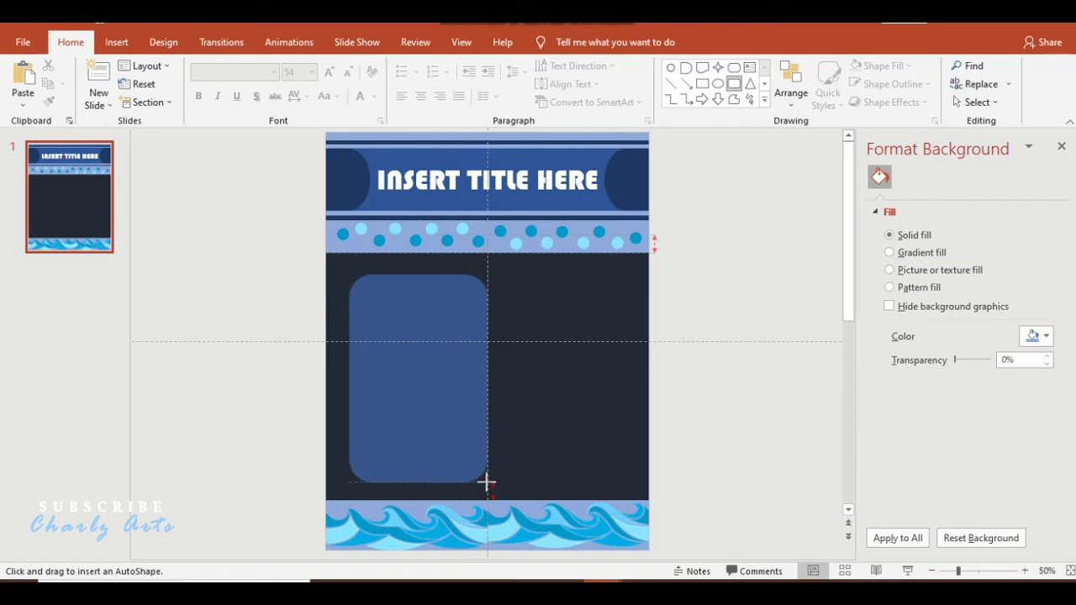
drag(435, 413, 424, 409)
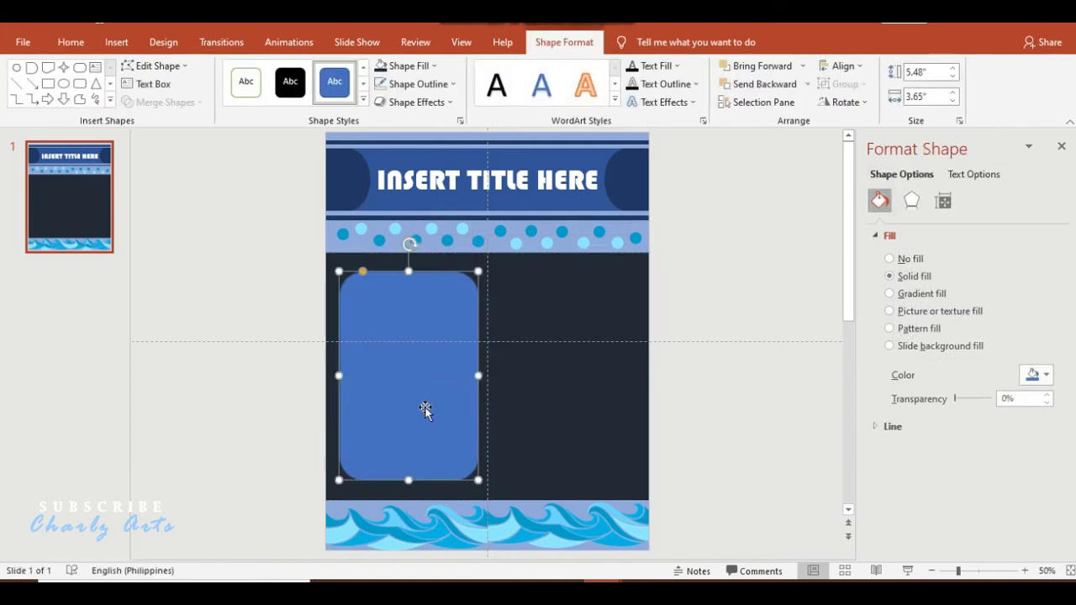
click(434, 67)
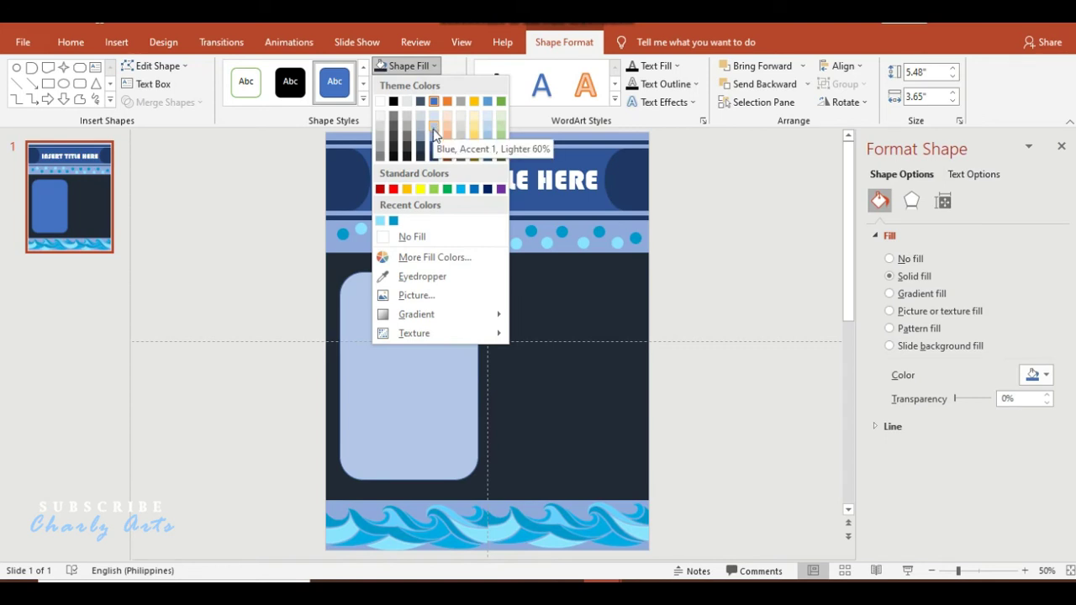
click(434, 139)
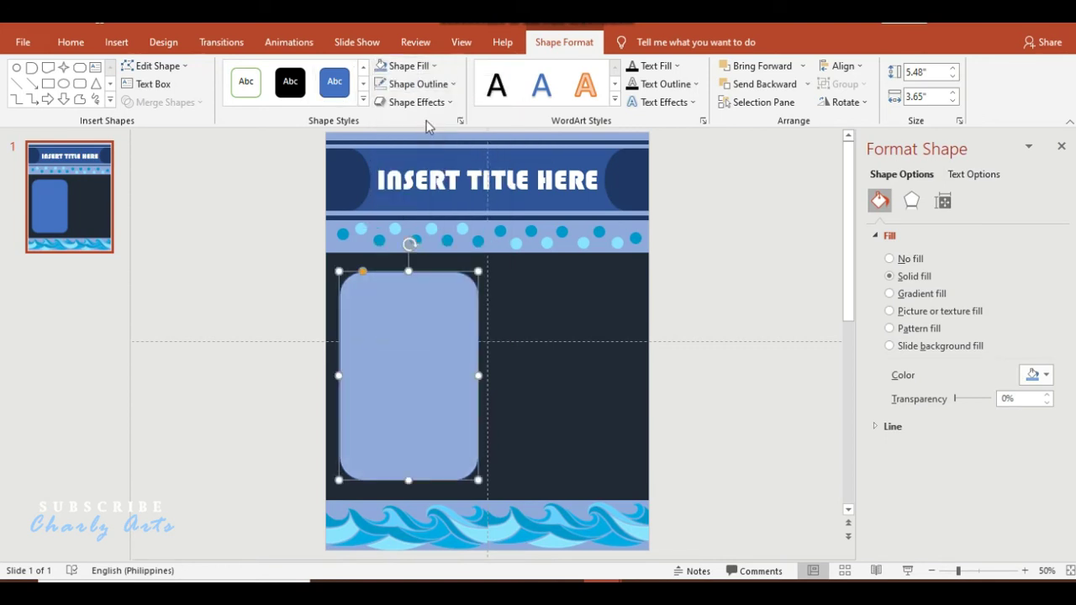
- Give the rounded panel a light outline, less rounded corners, and nudge it slightly left
click(403, 84)
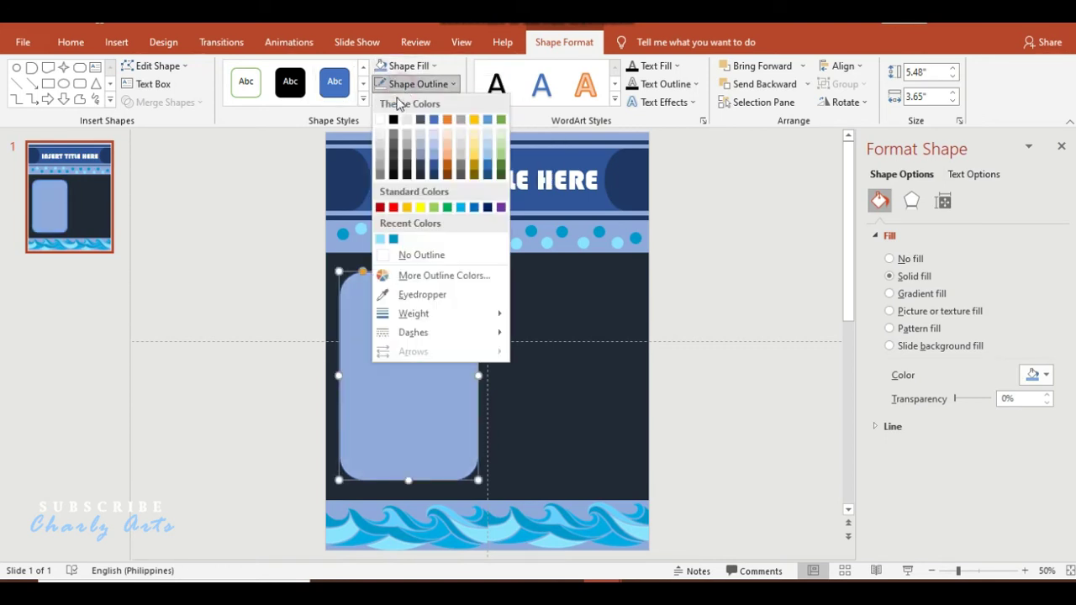
click(387, 116)
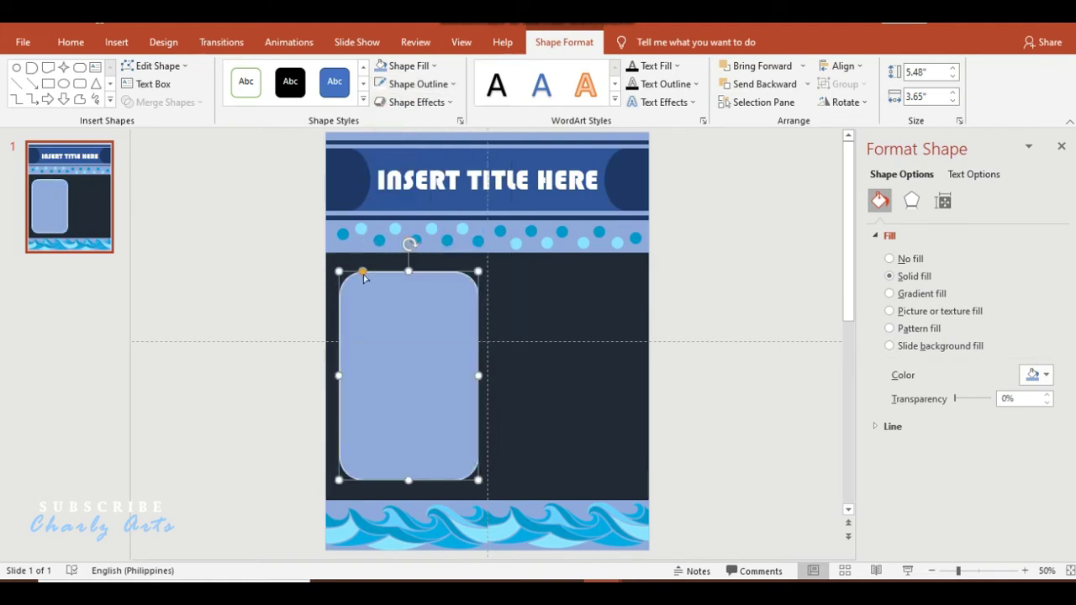
drag(365, 279, 351, 278)
key(ctrl+Left)
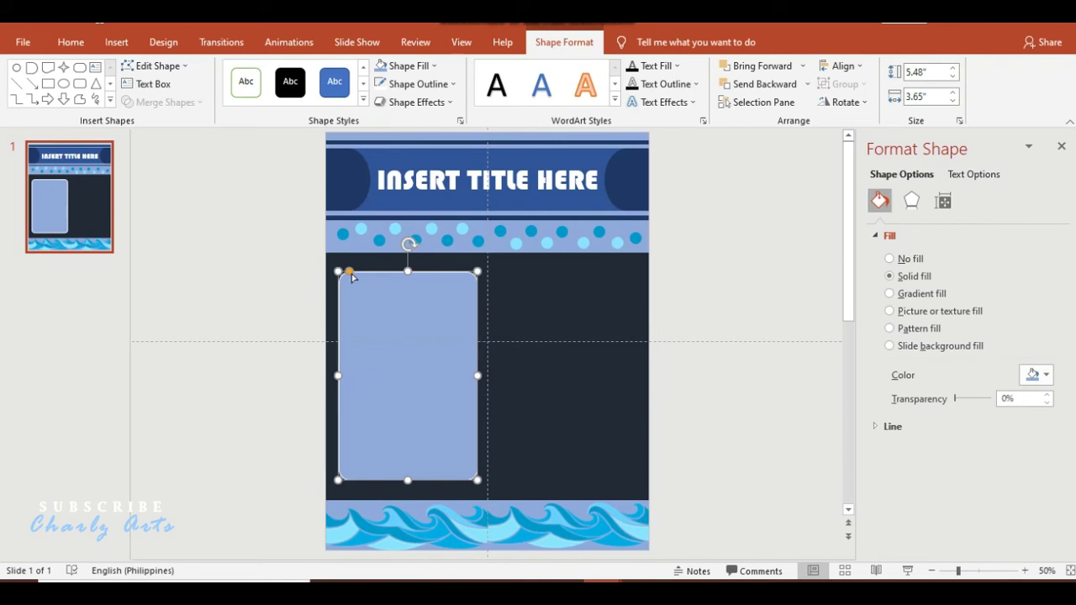
key(ctrl+Left)
click(696, 303)
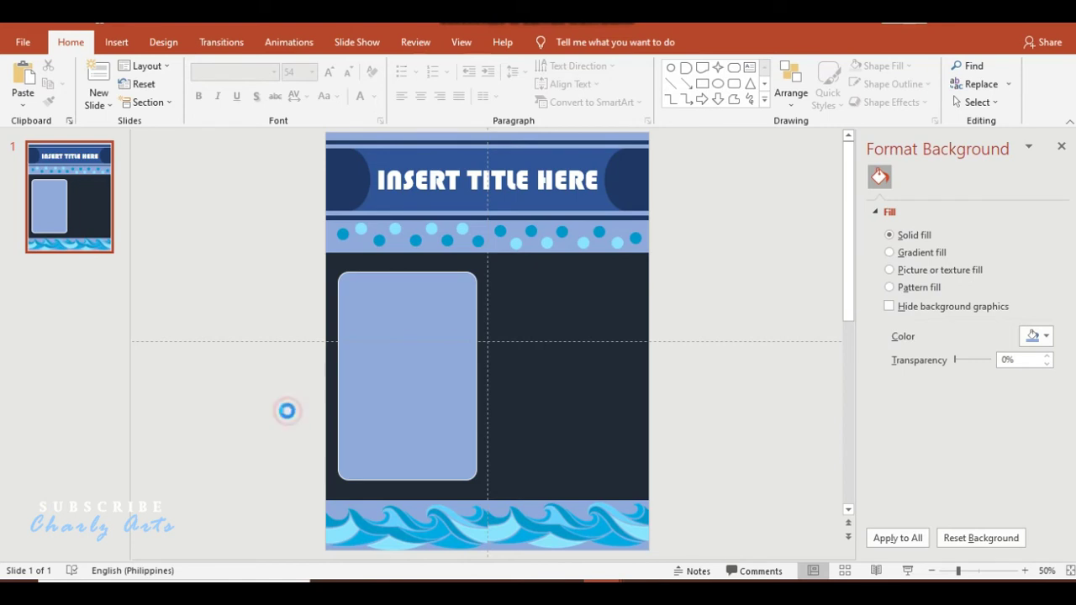
- Paste the bulleted placeholder text into the blue panel and set it to the Abadi font
key(ctrl+v)
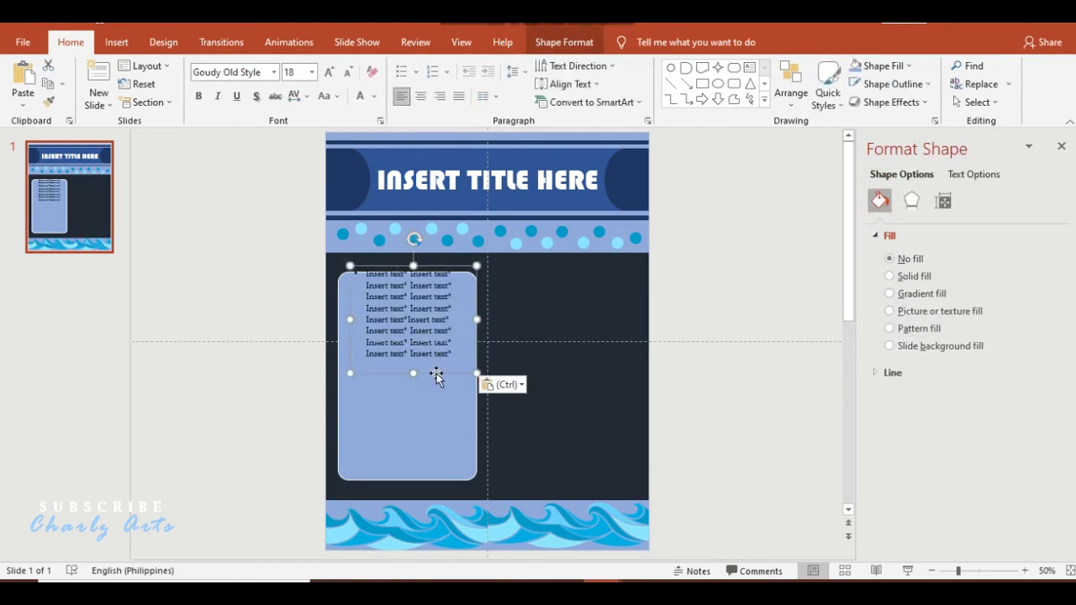
drag(437, 376, 432, 396)
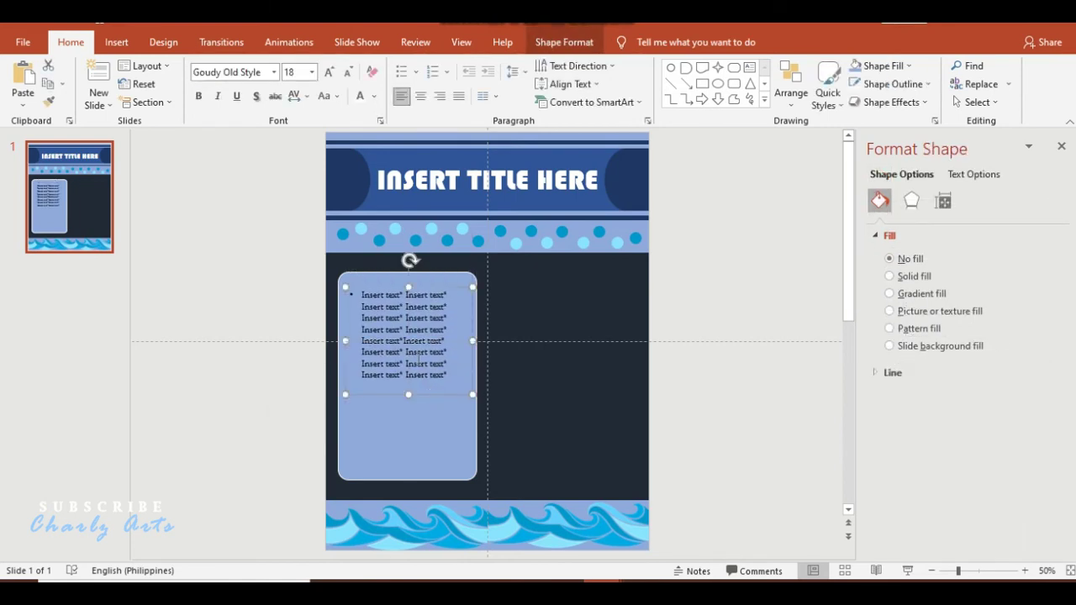
key(ctrl+a)
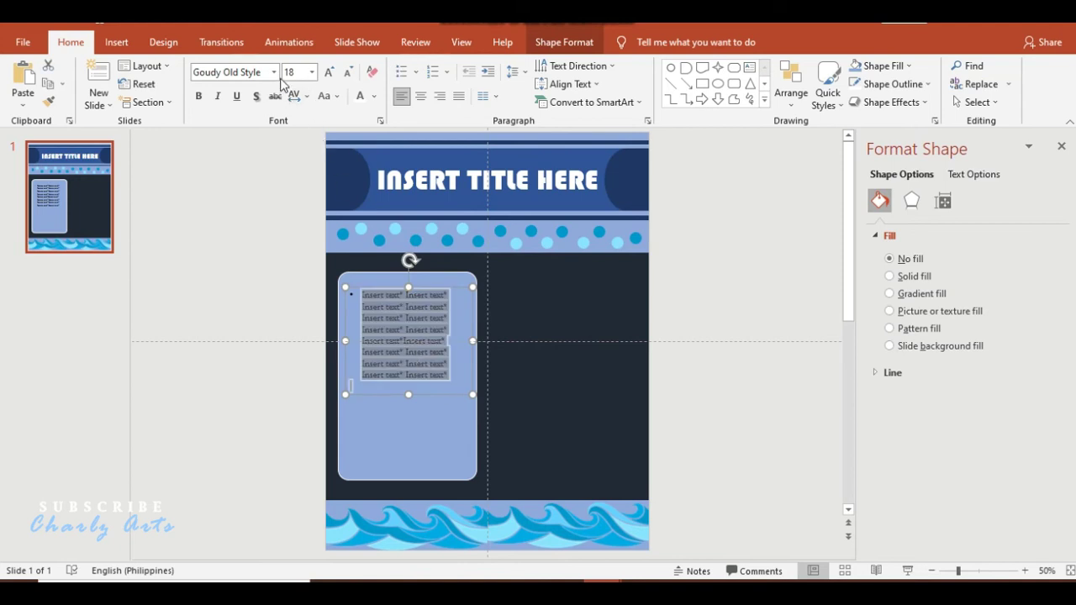
click(274, 73)
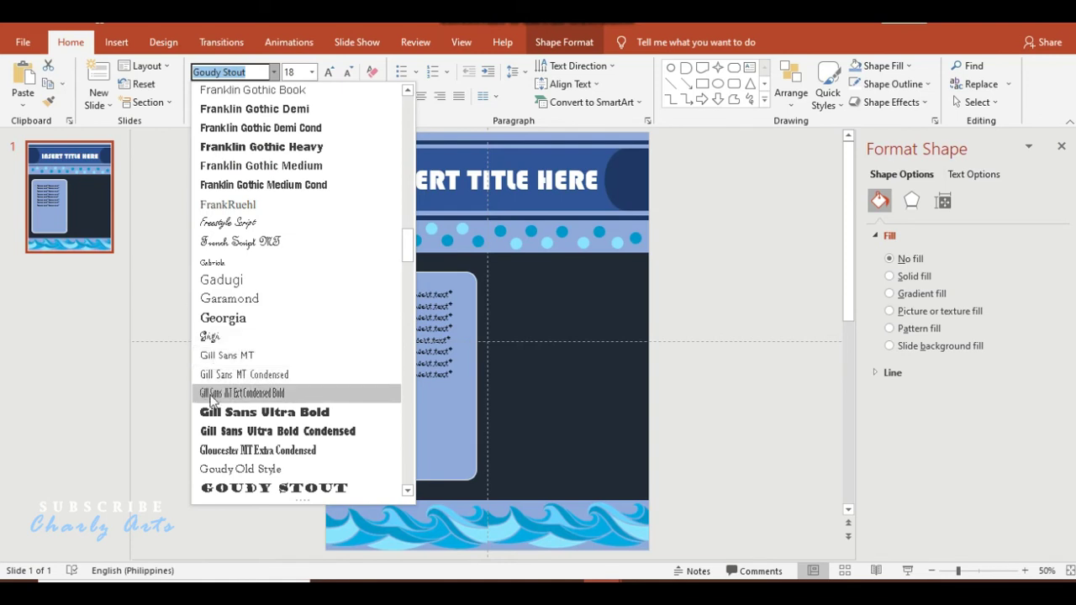
scroll(244, 353, up, 15)
click(255, 224)
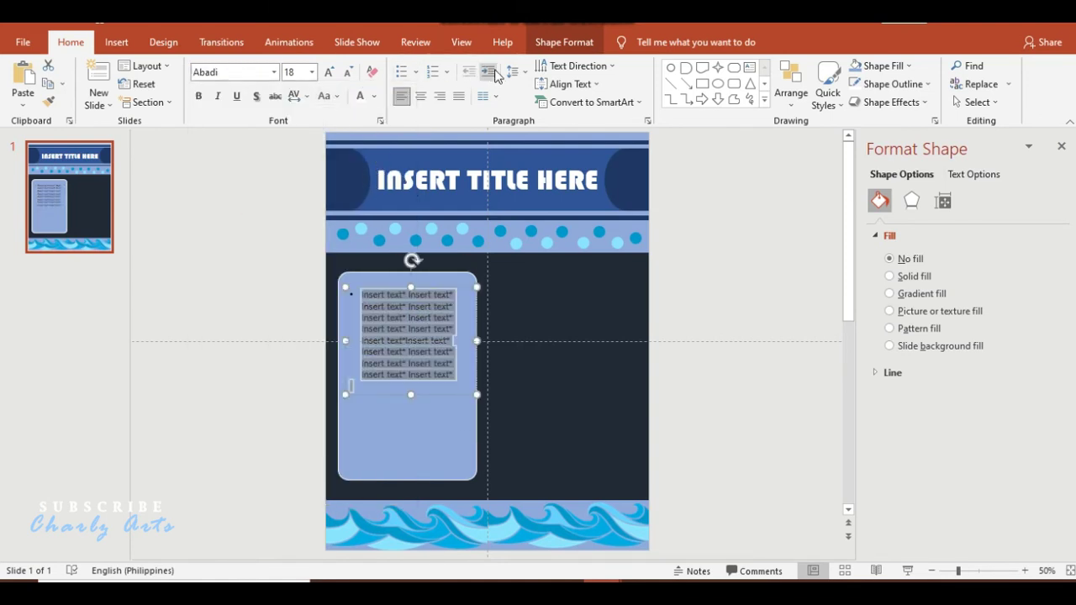
- Set the panel text's line spacing to 1.5 and nudge the text box slightly left
click(520, 76)
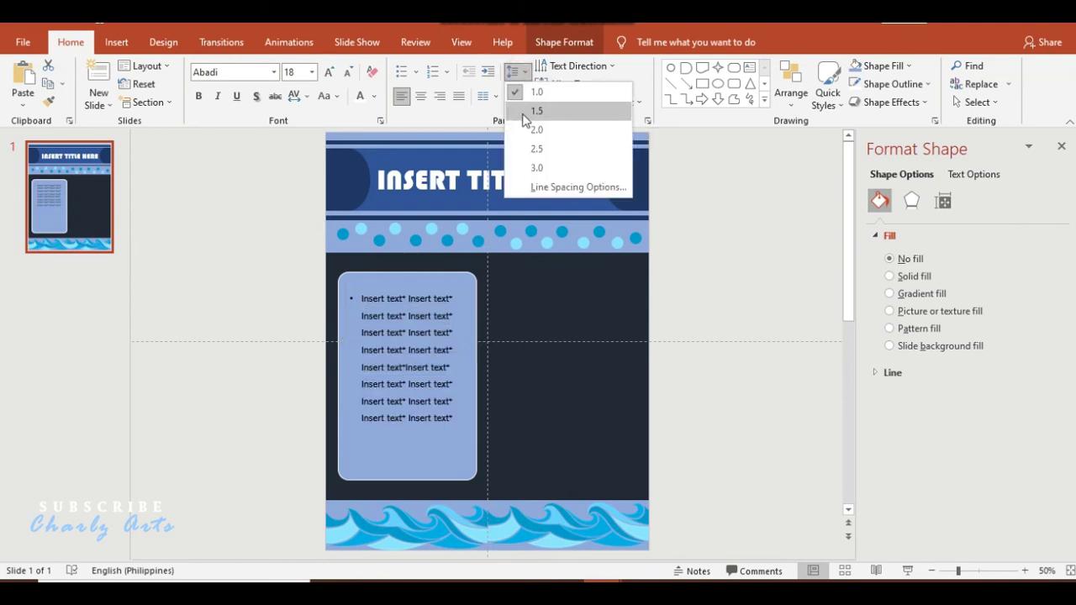
click(523, 114)
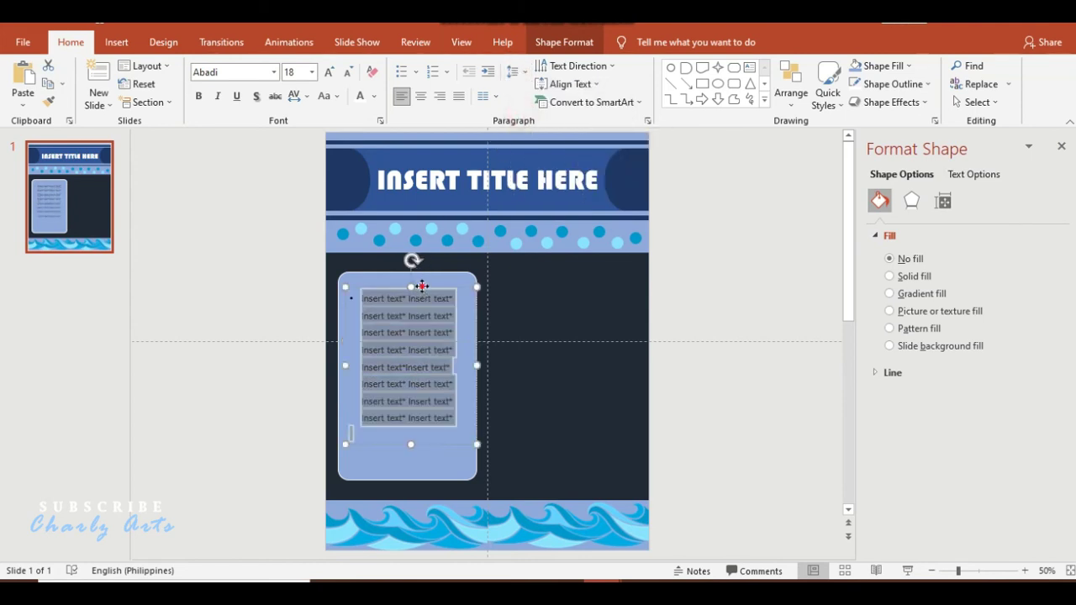
click(422, 287)
drag(422, 287, 419, 287)
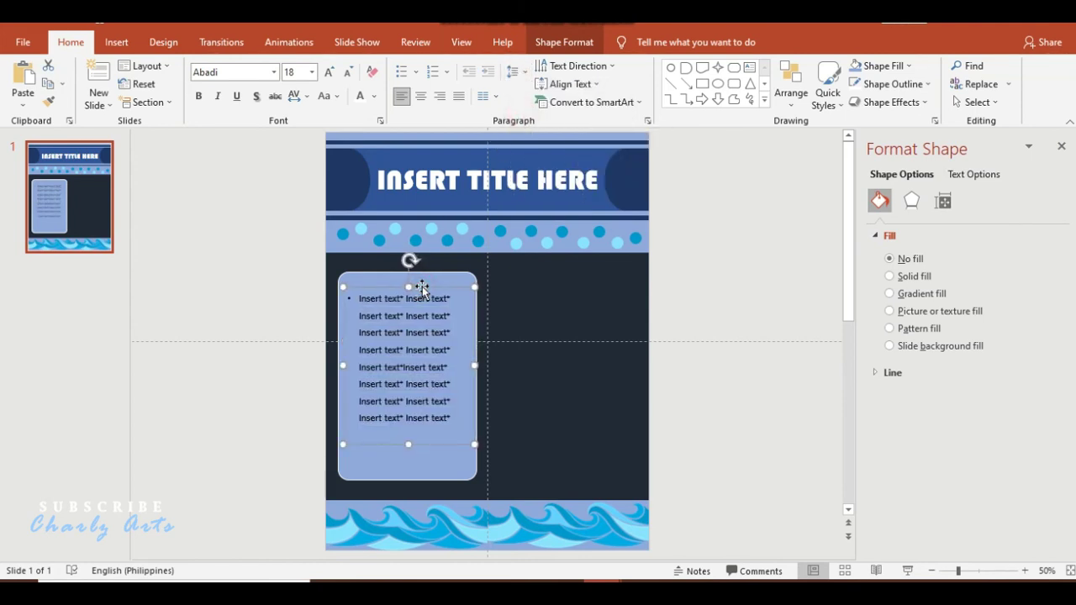
click(737, 377)
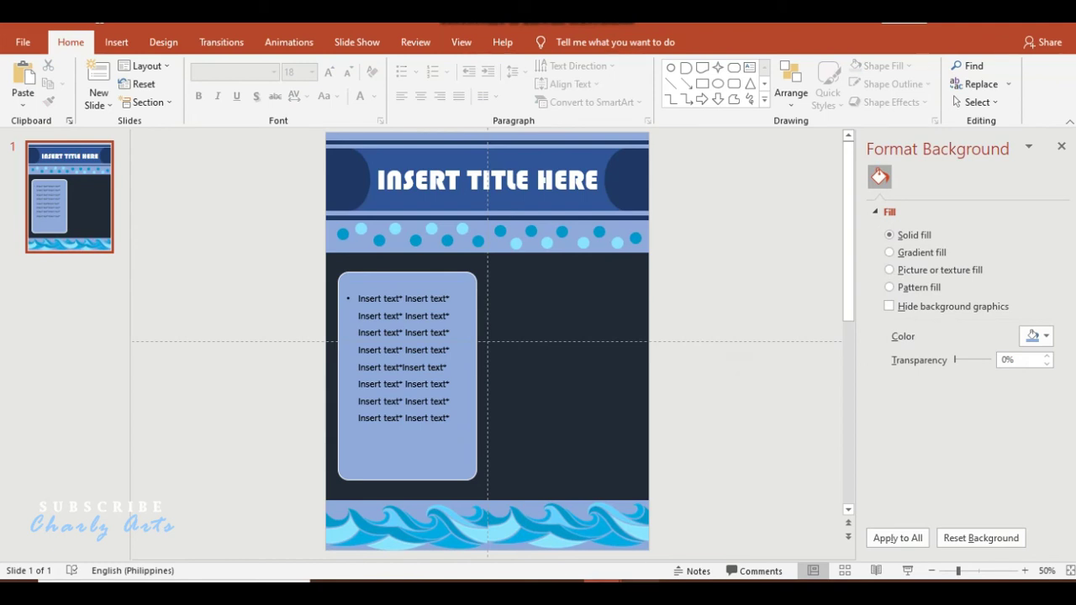
- Draw a white-filled rectangle on the right side of the navy body
click(702, 83)
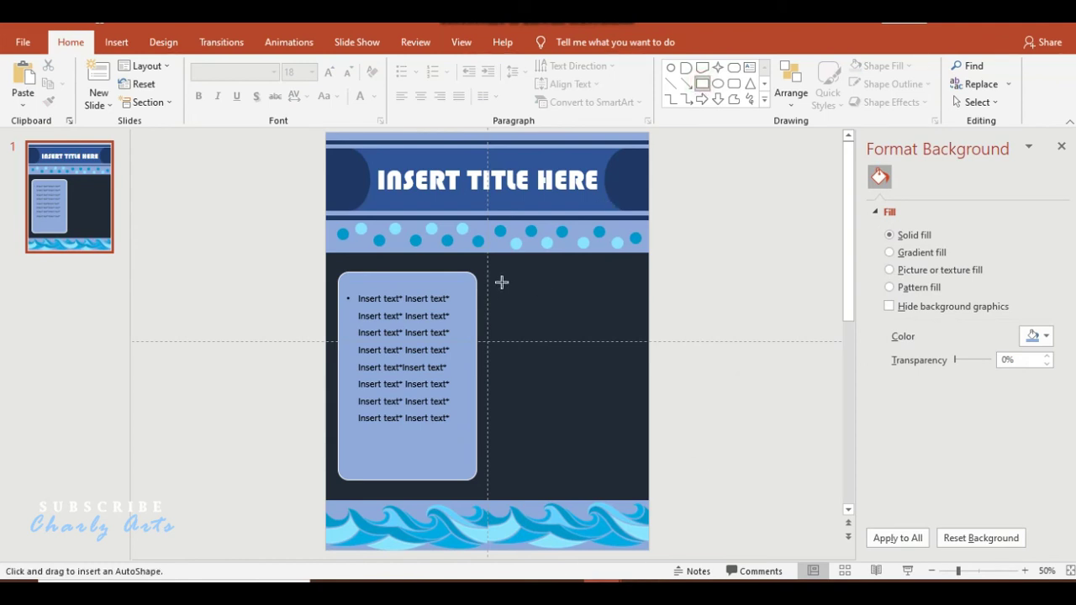
drag(500, 278, 638, 364)
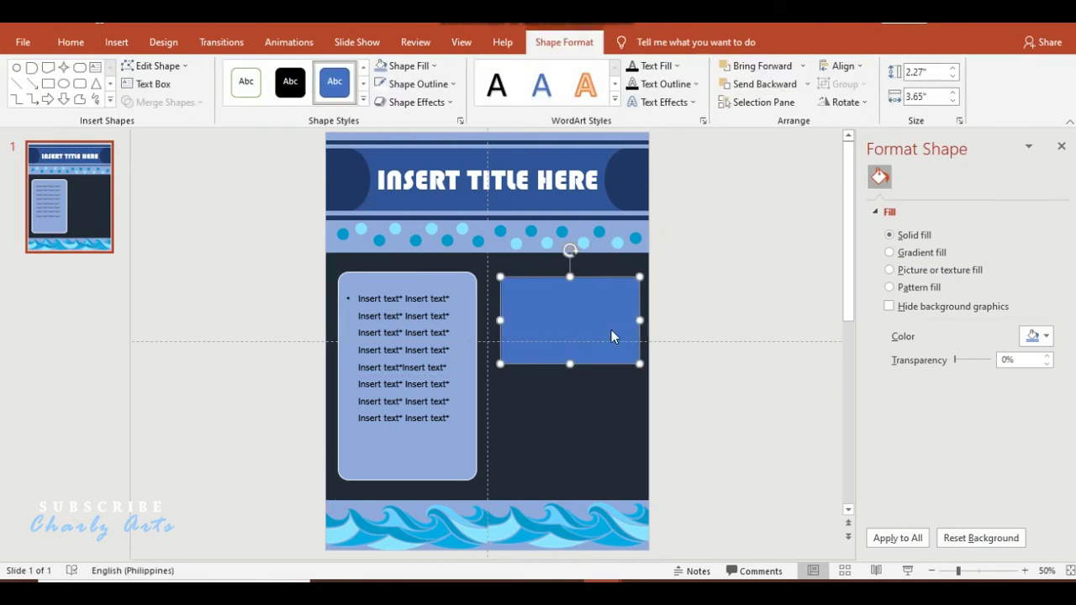
drag(611, 329, 608, 325)
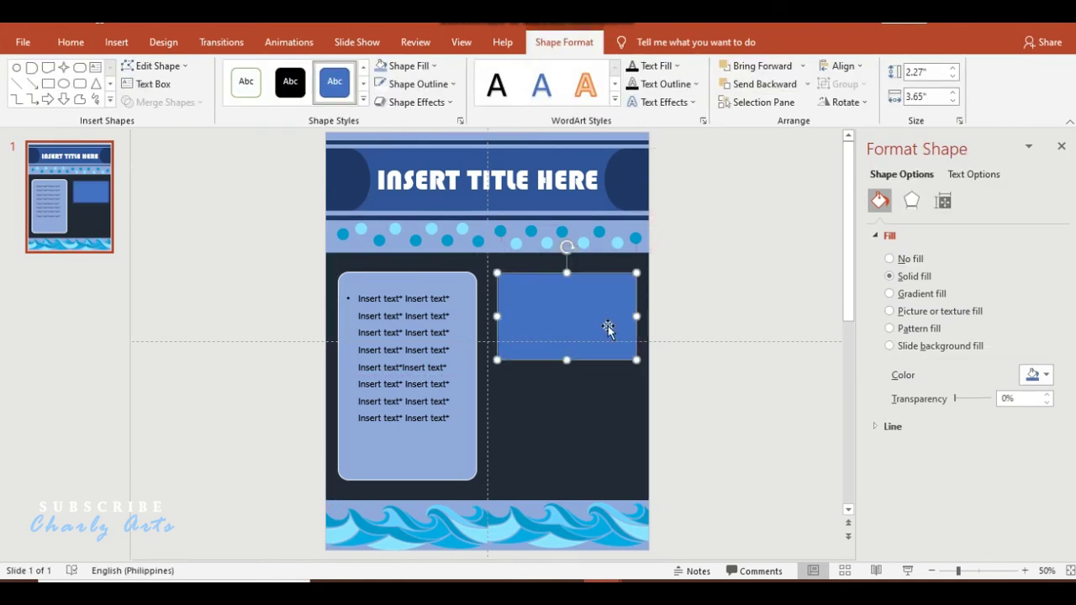
click(423, 71)
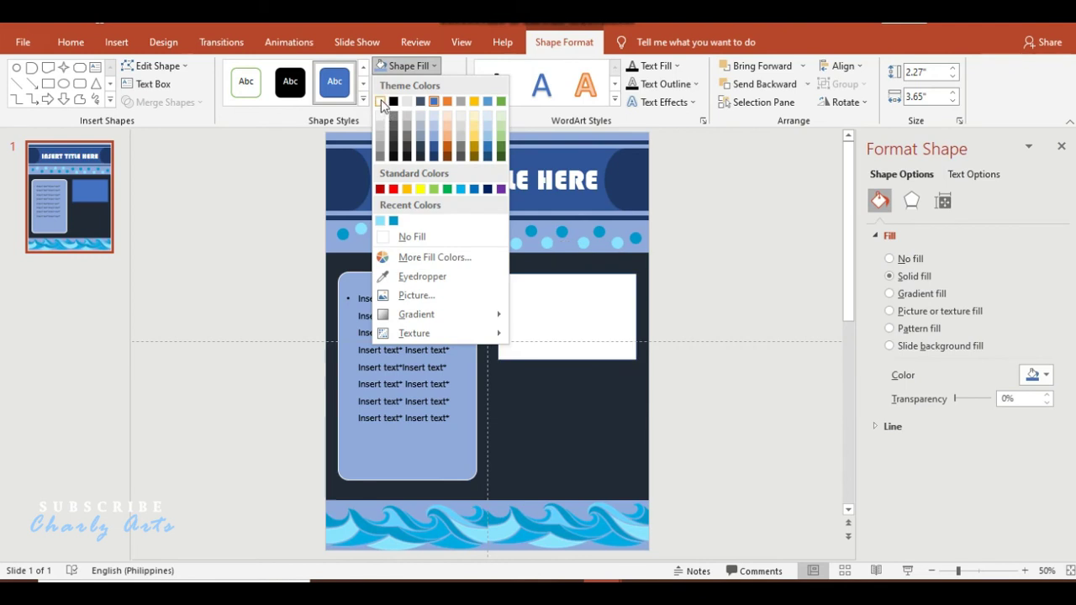
click(381, 102)
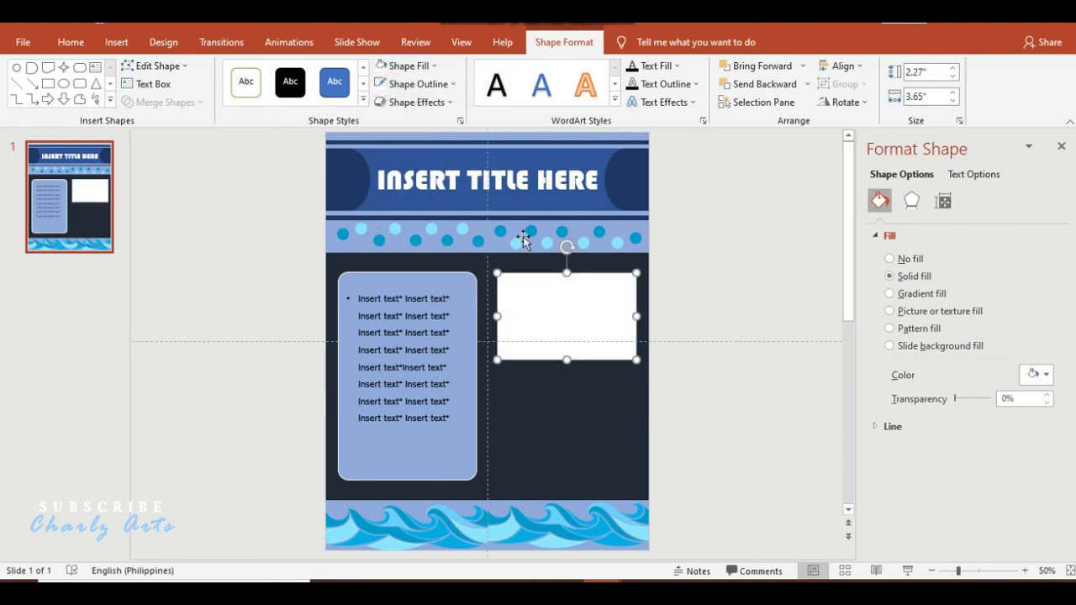
- Duplicate it as a light-blue rectangle with no outline, offset down-left over the white one
key(ctrl+v)
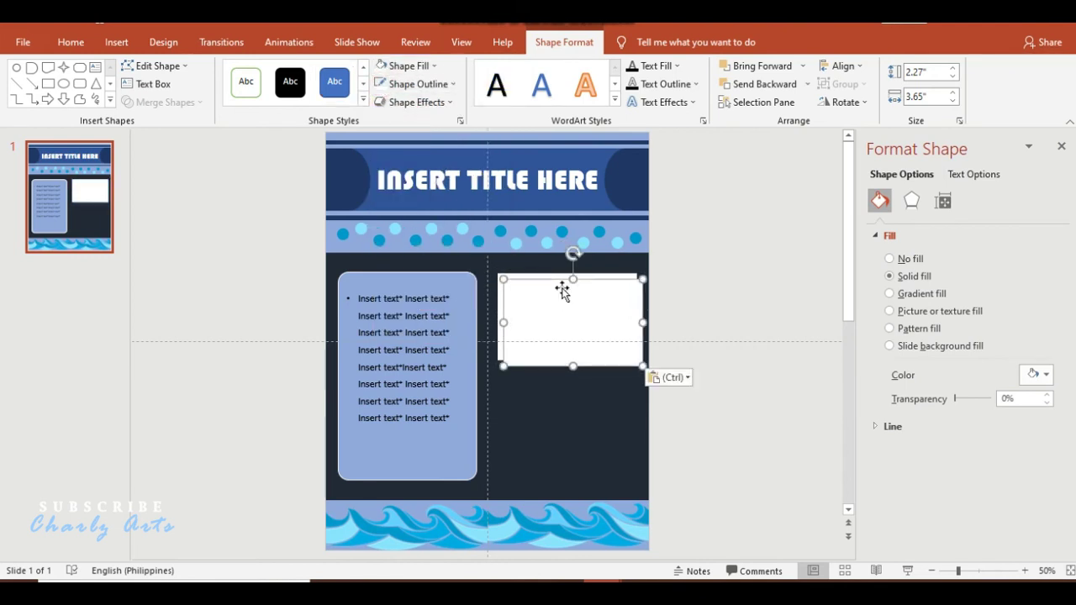
click(433, 68)
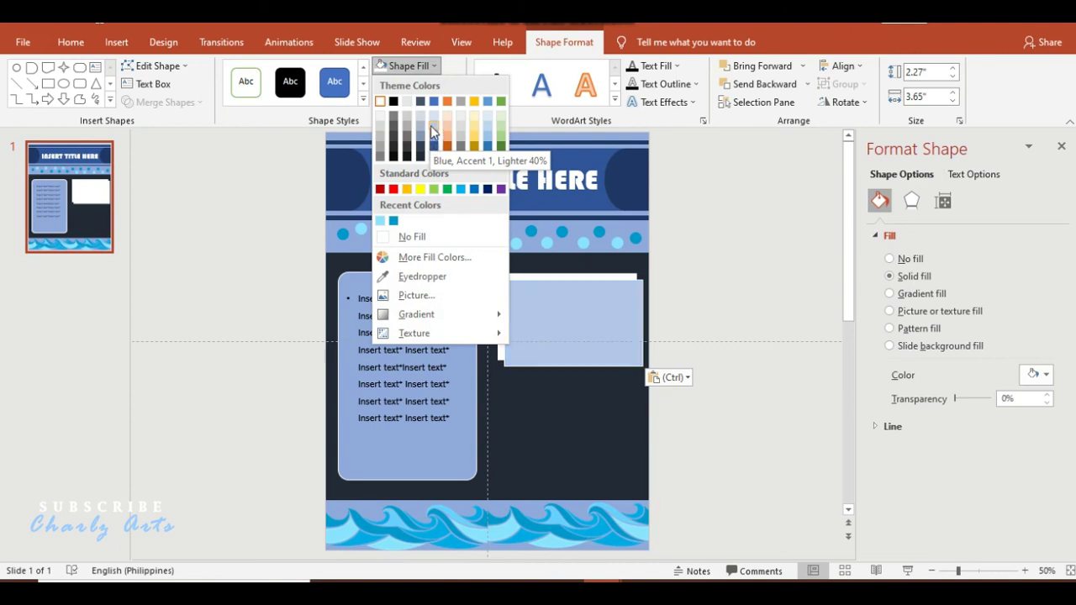
click(432, 141)
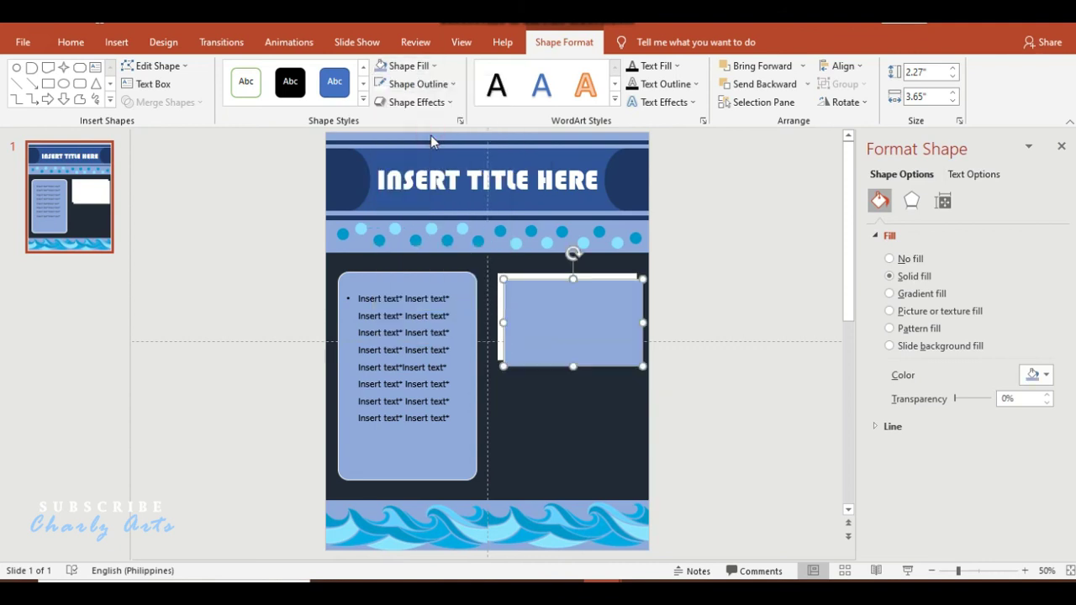
click(402, 86)
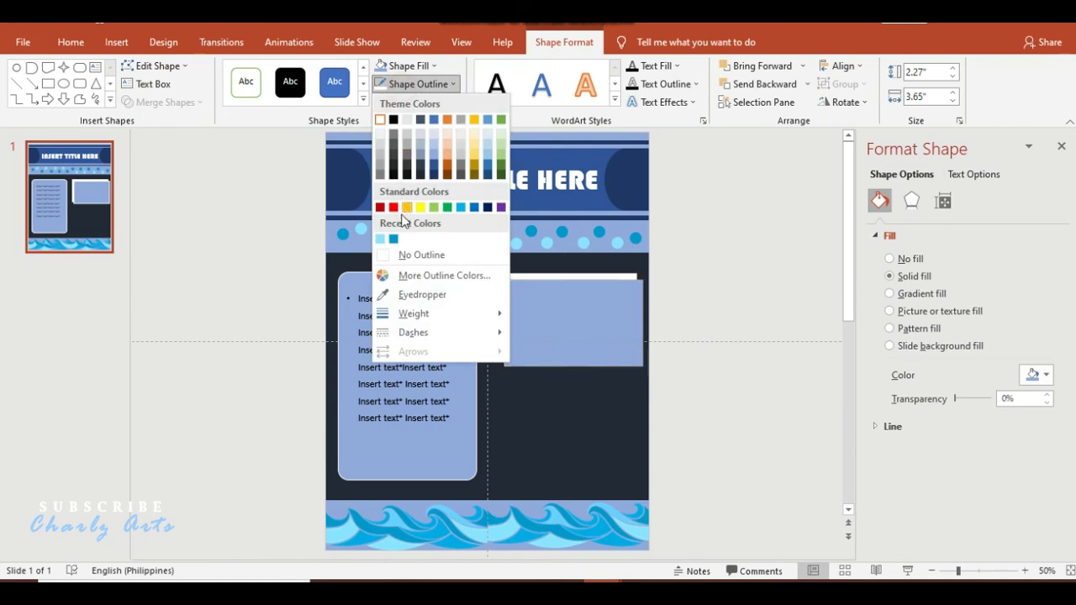
click(404, 253)
drag(591, 309, 580, 312)
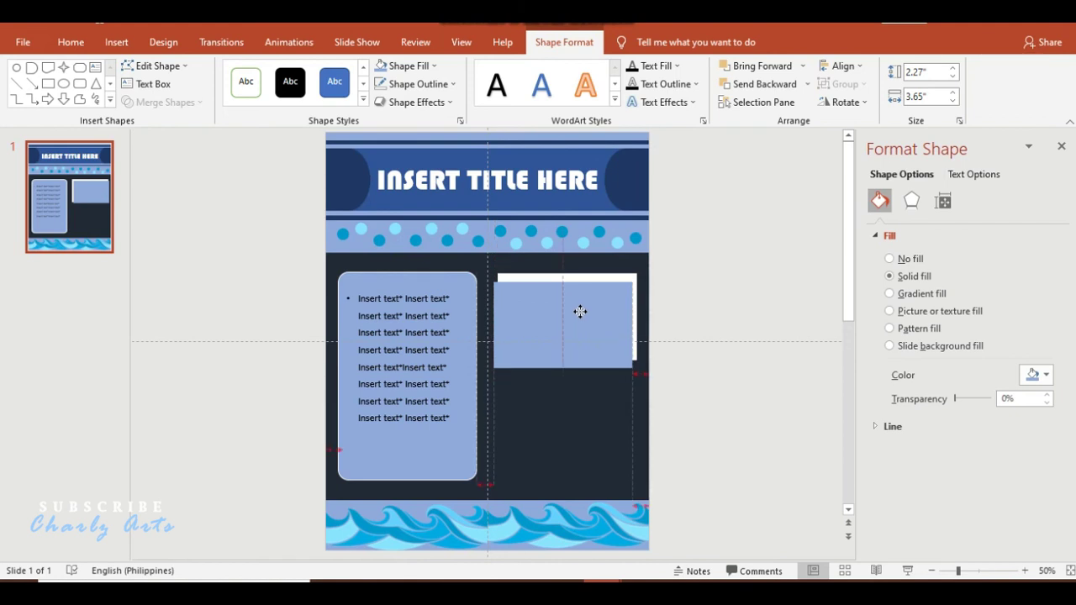
drag(580, 312, 578, 313)
- Copy the white and light-blue rectangle pair and place it below the first
ctrl+click(591, 280)
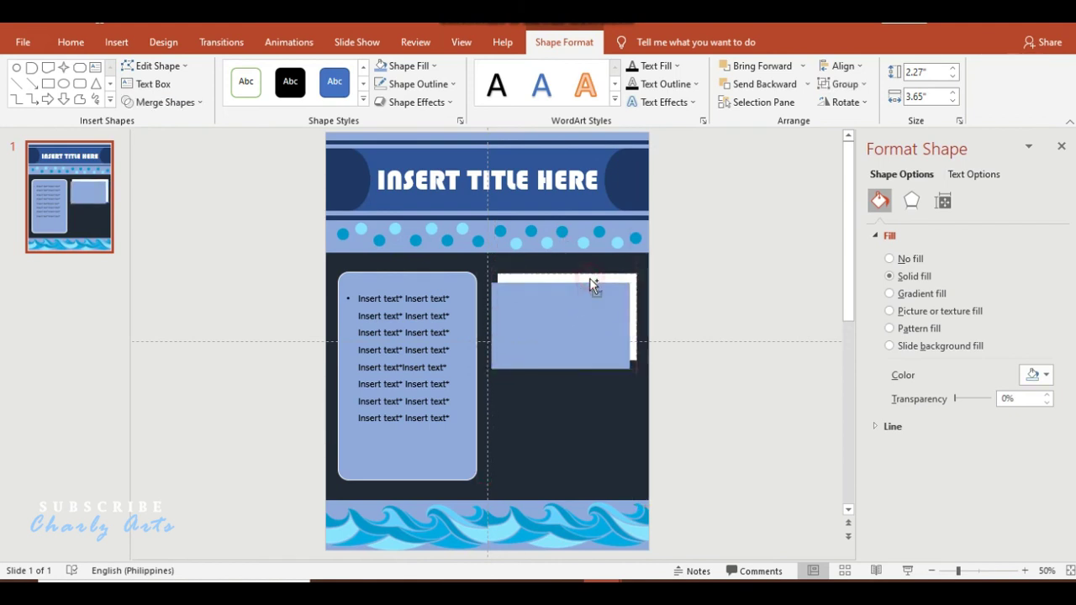
key(ctrl+c)
key(ctrl+v)
drag(589, 332, 582, 436)
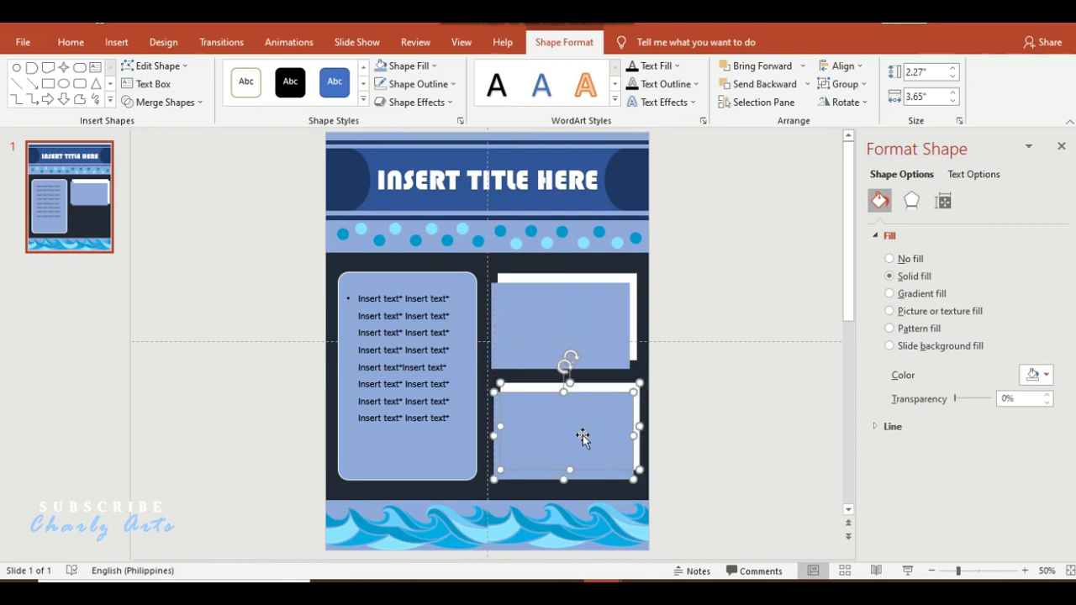
click(708, 409)
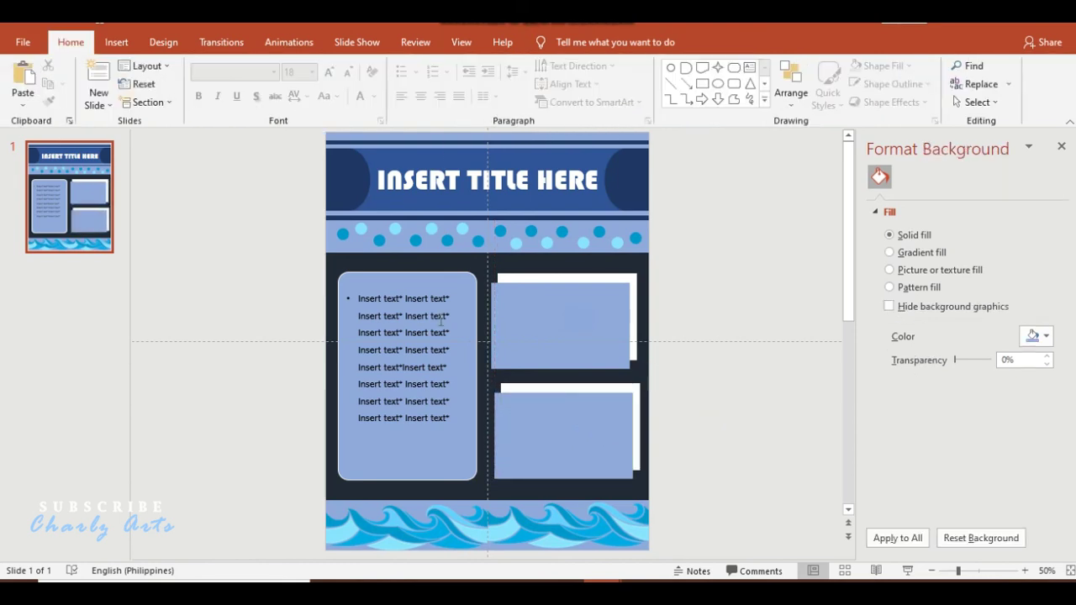
- Duplicate the left text box onto the upper-right panel and trim it to four bulleted lines
click(385, 313)
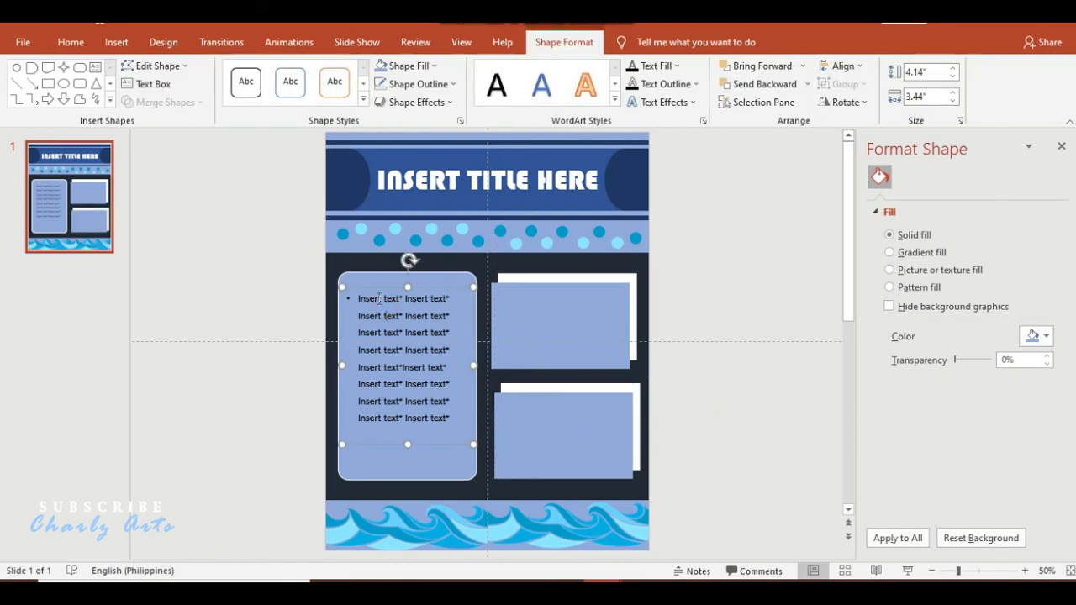
key(ctrl+v)
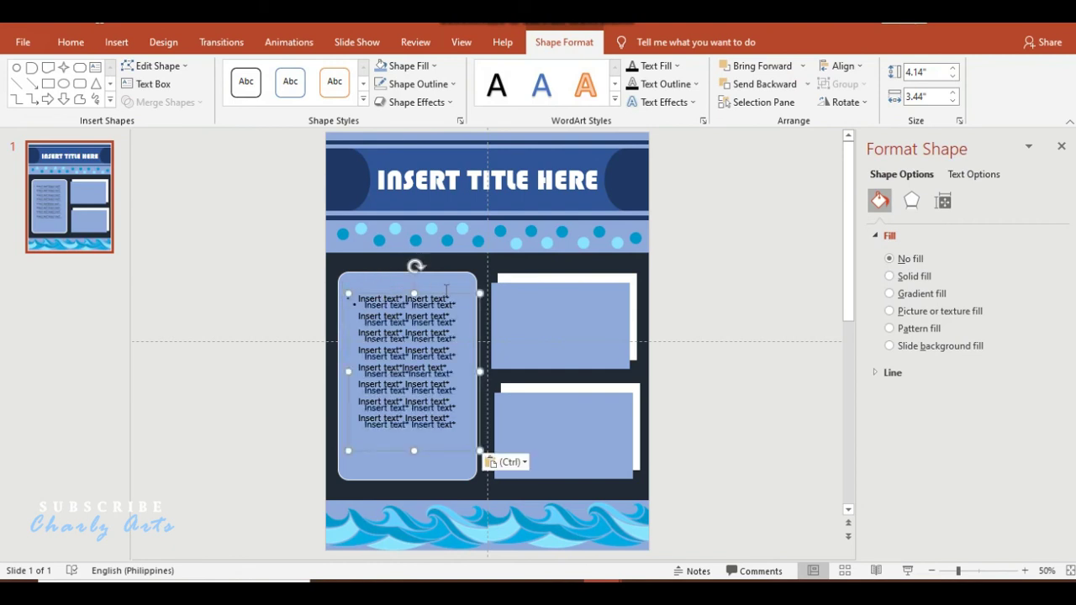
drag(451, 297, 599, 290)
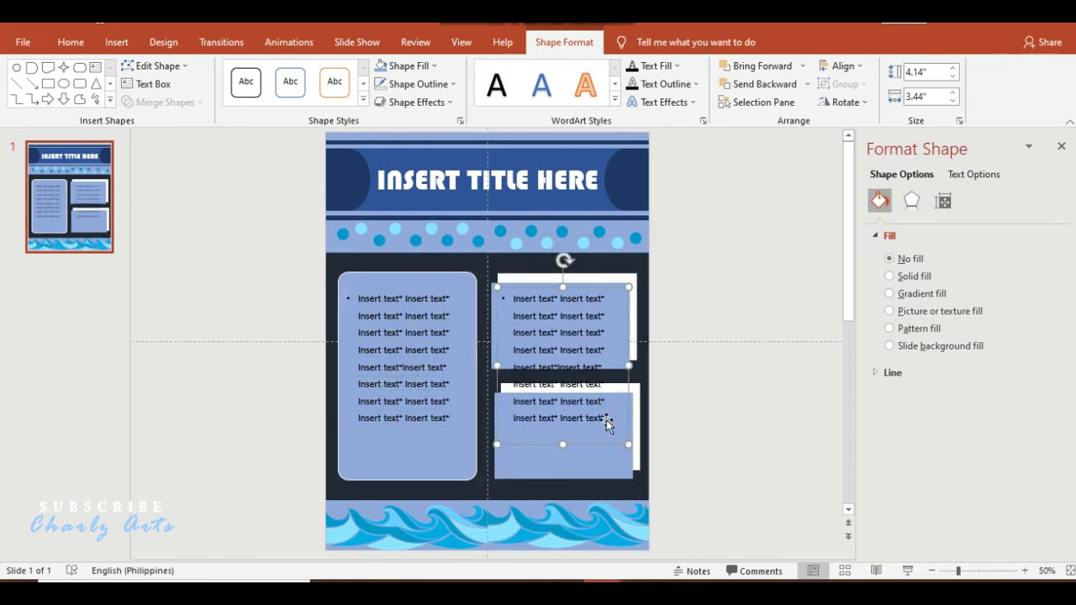
drag(607, 421, 516, 368)
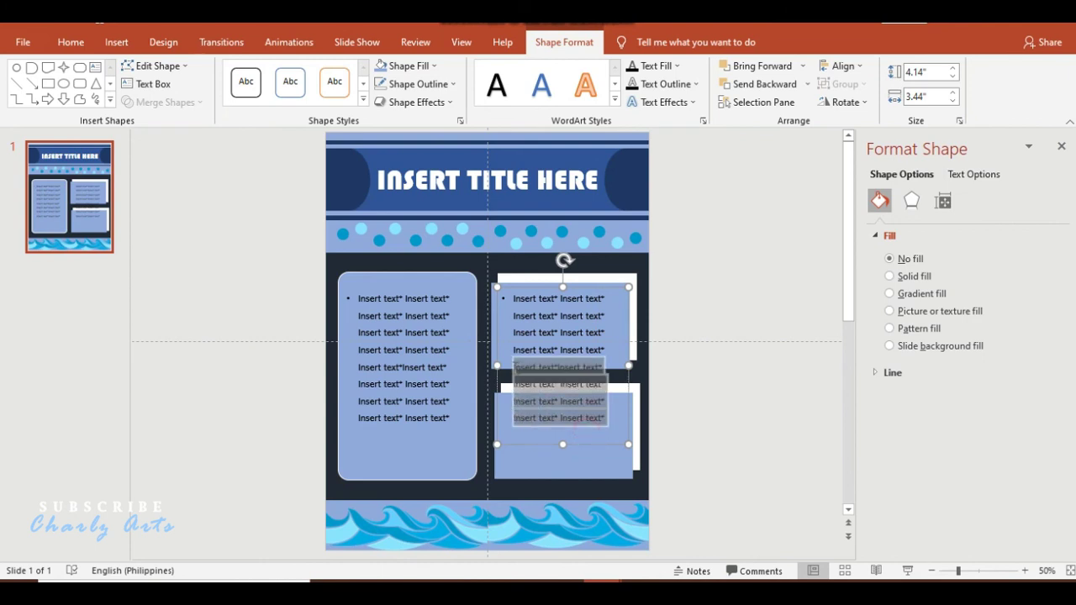
key(Delete)
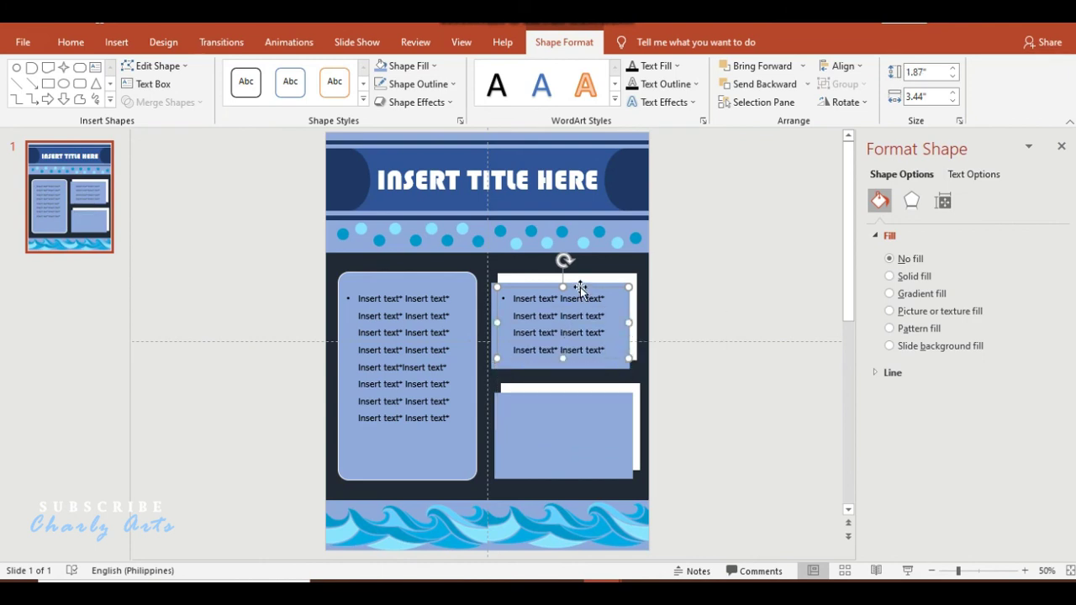
- Duplicate the four-line text box onto the lower-right panel
key(ctrl+v)
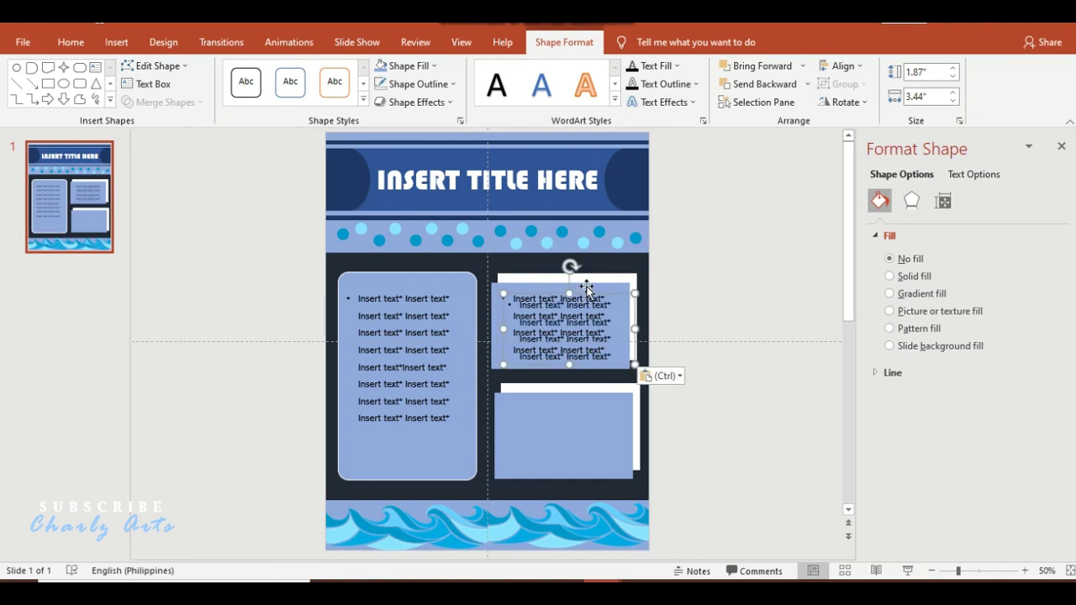
drag(593, 294, 595, 400)
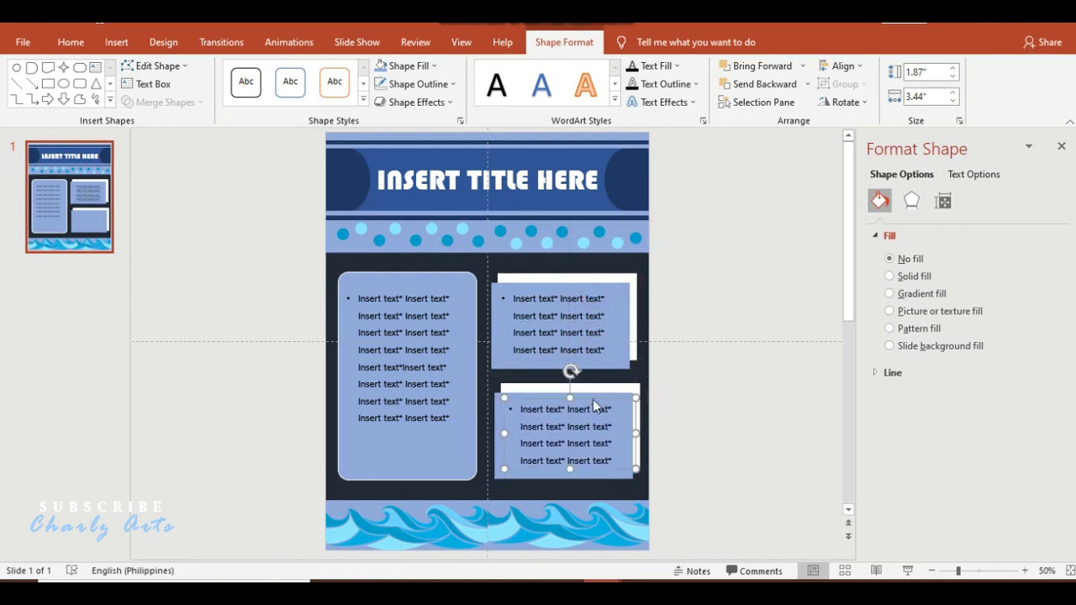
click(727, 411)
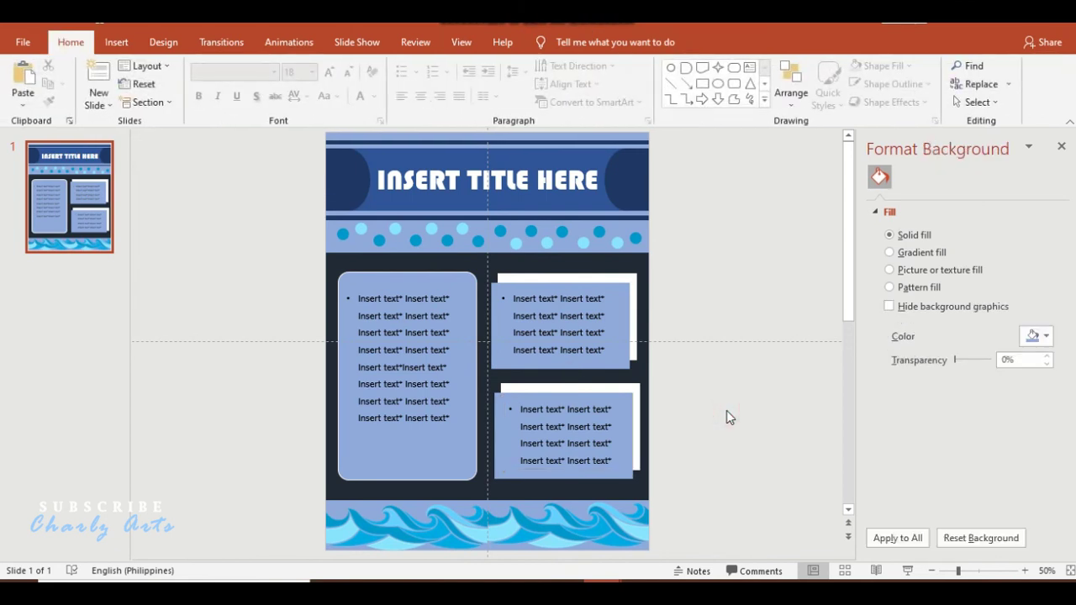